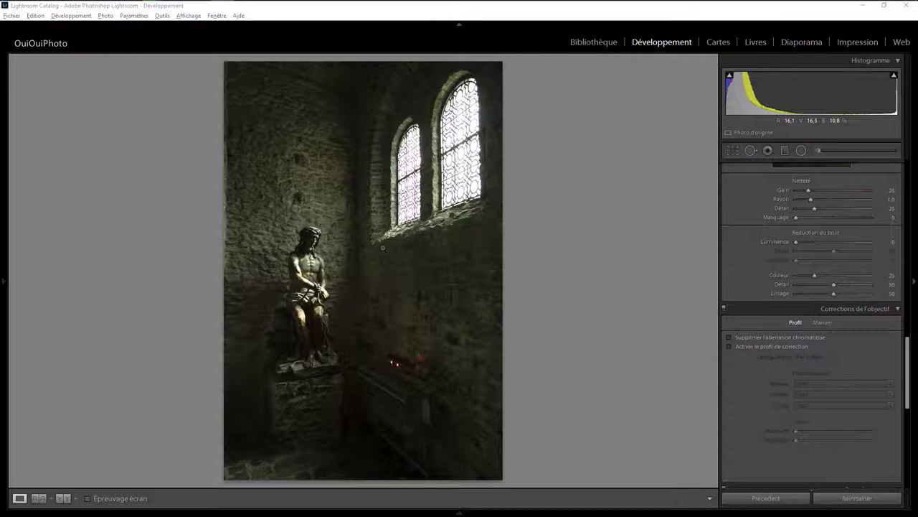
Step: Convert the photo to black and white, with highlights -27 and clarity +40
left_click_drag(908, 362, 909, 171)
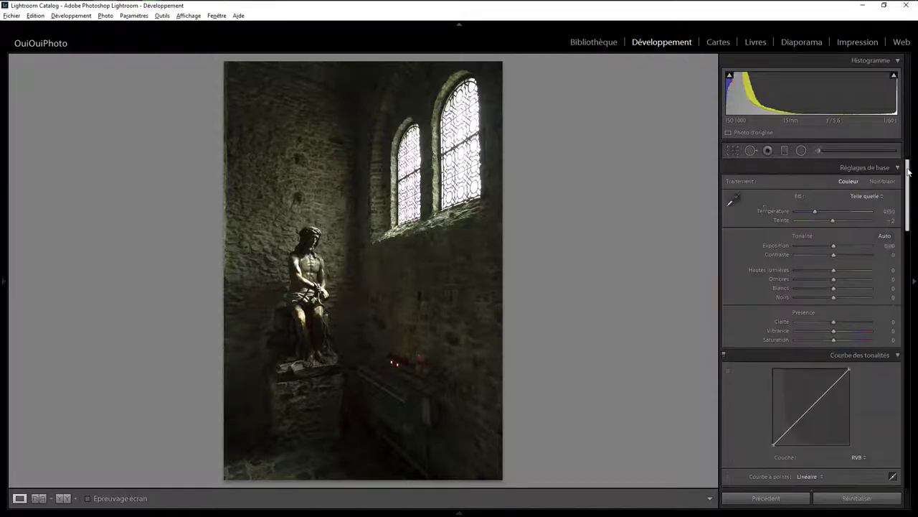
left_click(883, 180)
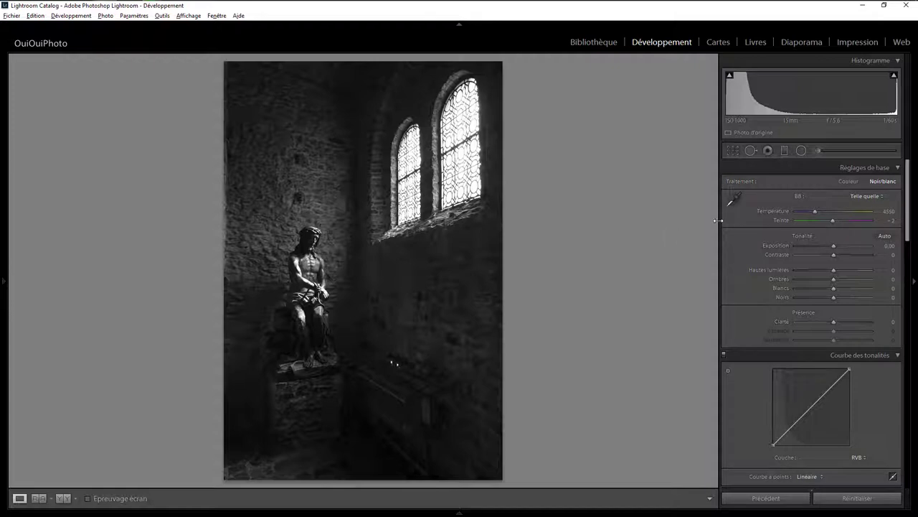
mouse_move(834, 269)
left_mouse_down()
mouse_move(825, 270)
mouse_move(857, 279)
left_mouse_up()
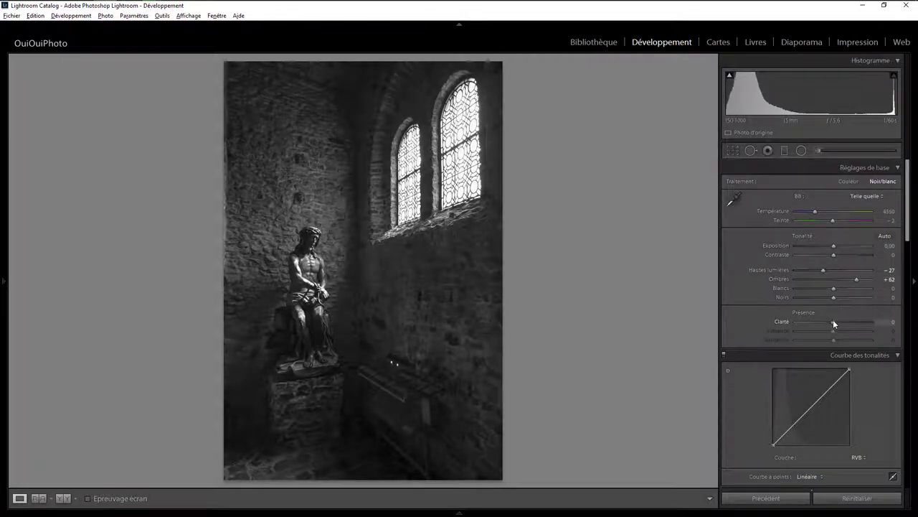
left_click_drag(833, 321, 848, 321)
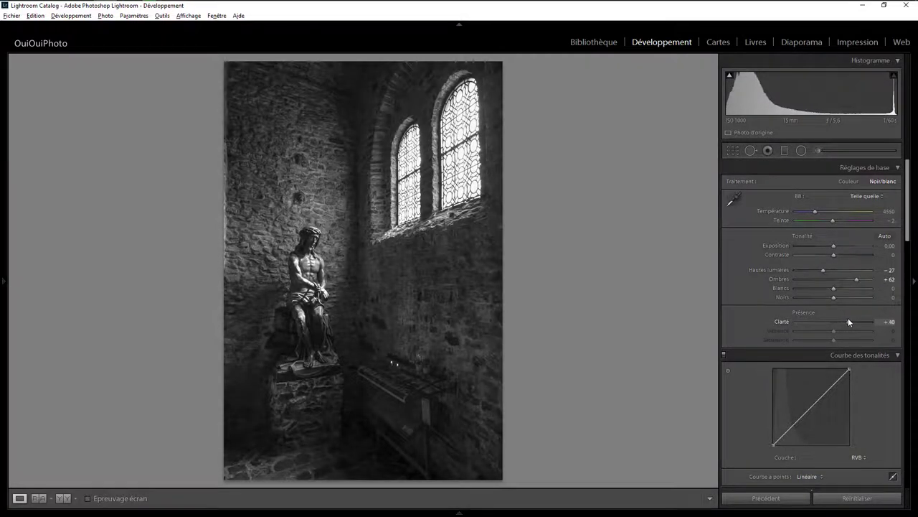
Step: Trim the crop slightly with locked proportions and darken the blacks to -29
left_click(732, 150)
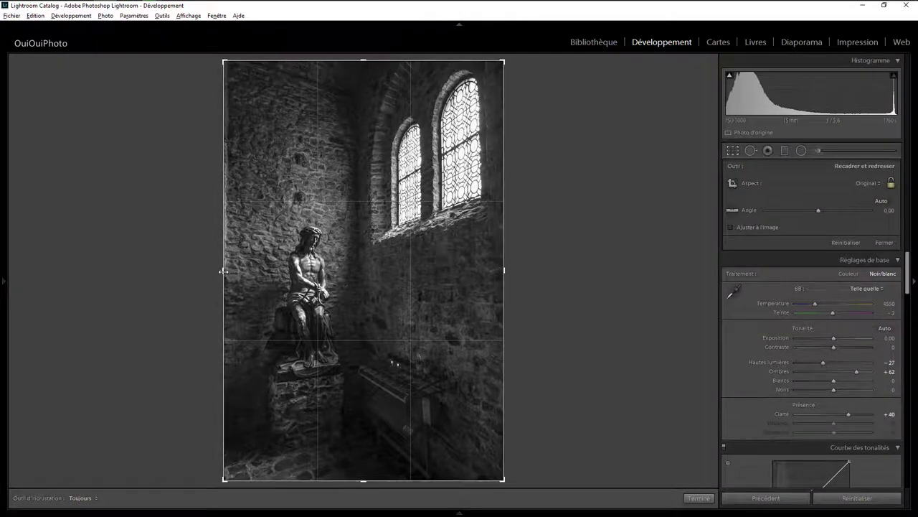
left_click_drag(225, 478, 225, 476)
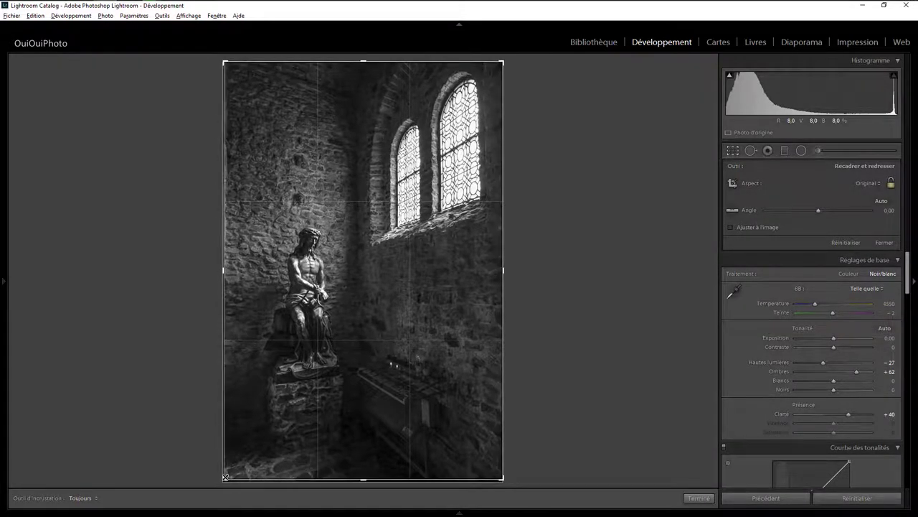
left_click(891, 183)
left_click_drag(224, 479, 227, 475)
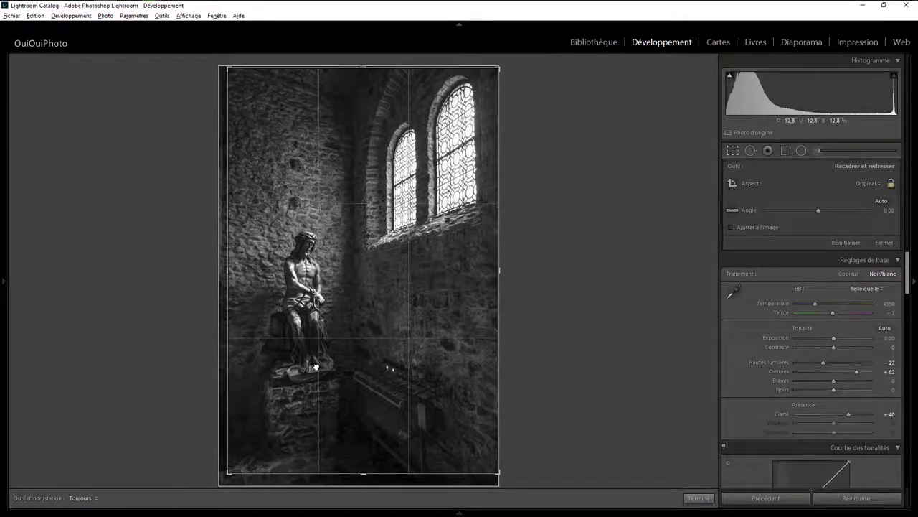
left_click(699, 497)
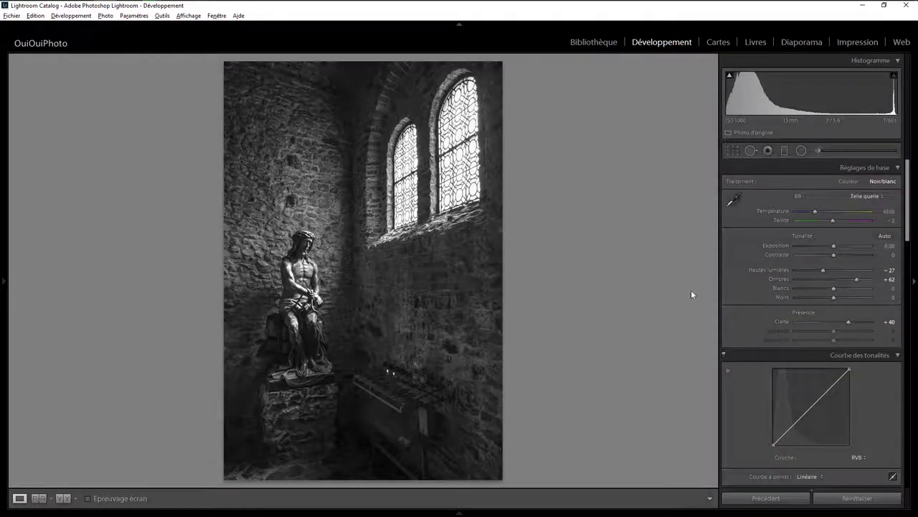
left_click_drag(830, 297, 825, 295)
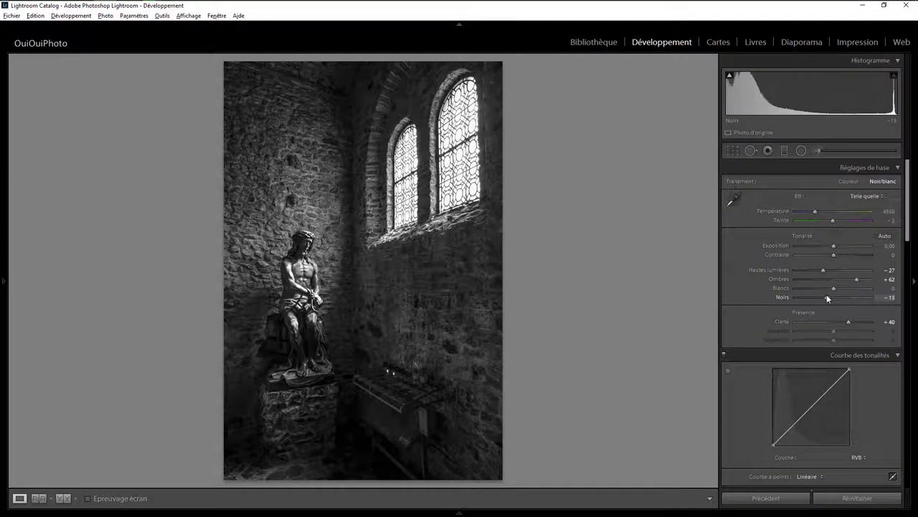
left_click_drag(825, 297, 823, 297)
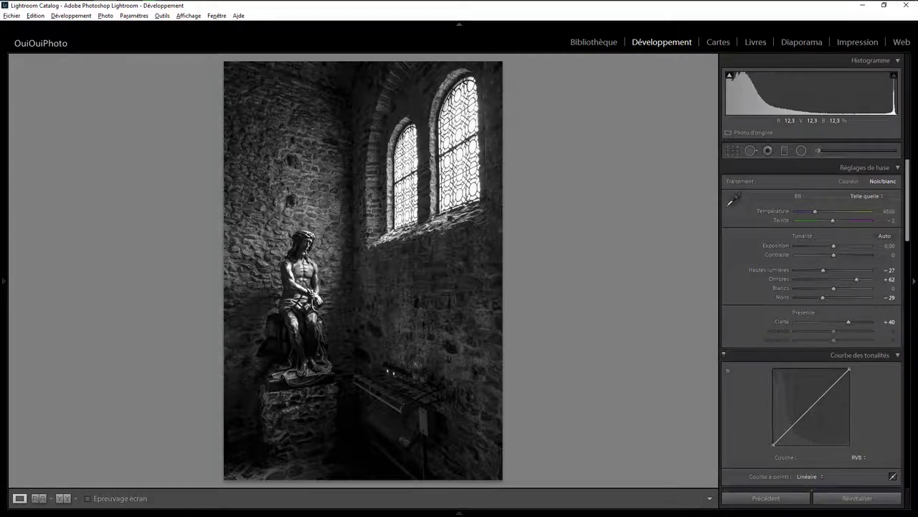
Step: Set the crop straightening angle to 0,20 and apply the crop
left_click(732, 150)
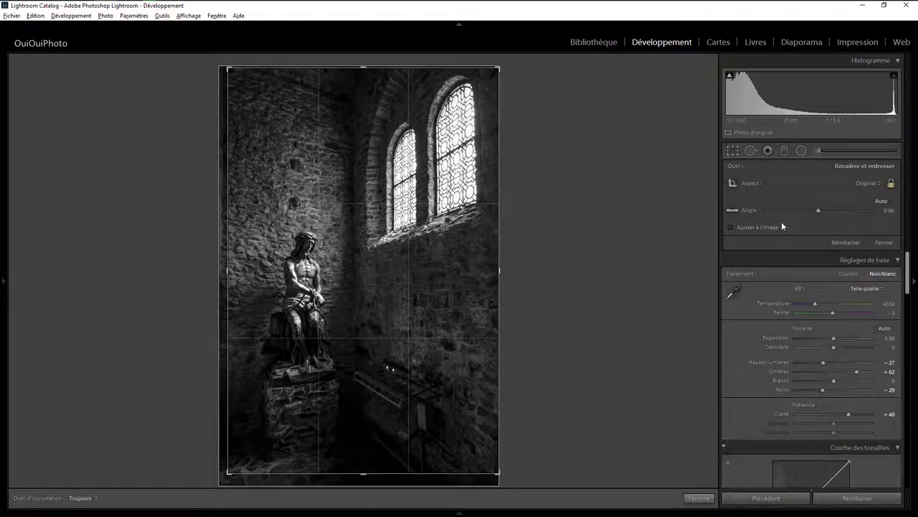
left_click(882, 213)
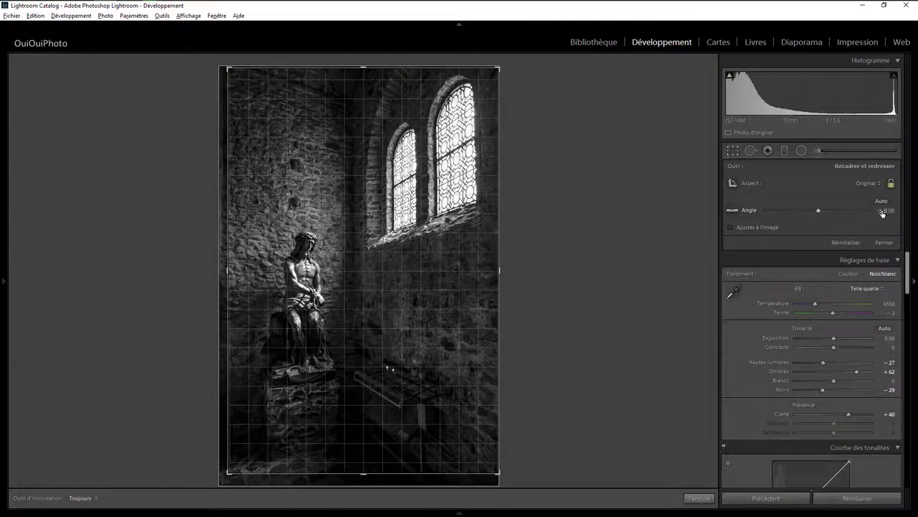
type("0,5")
key("Return")
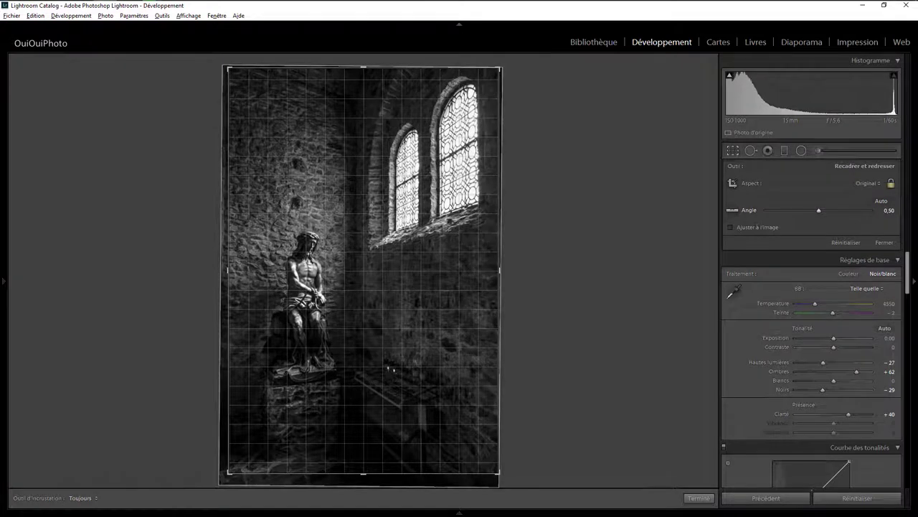
type("0,2")
key("Return")
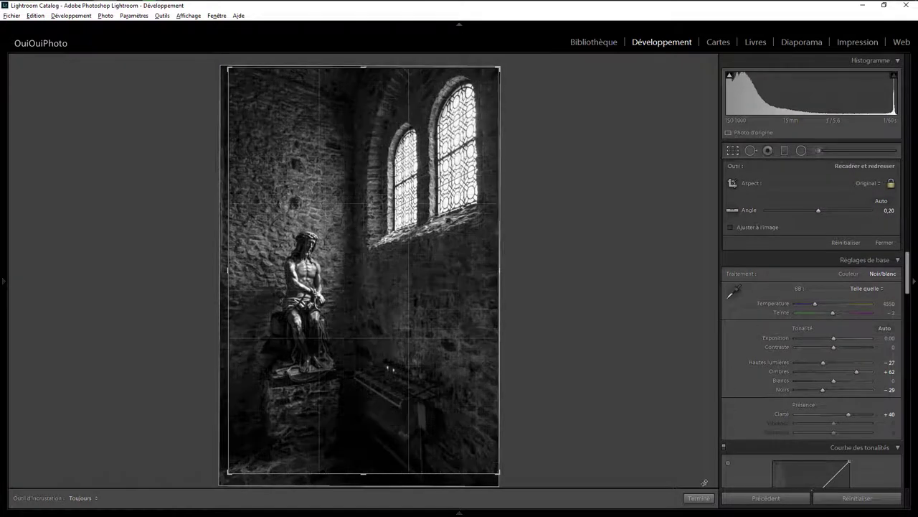
left_click(699, 498)
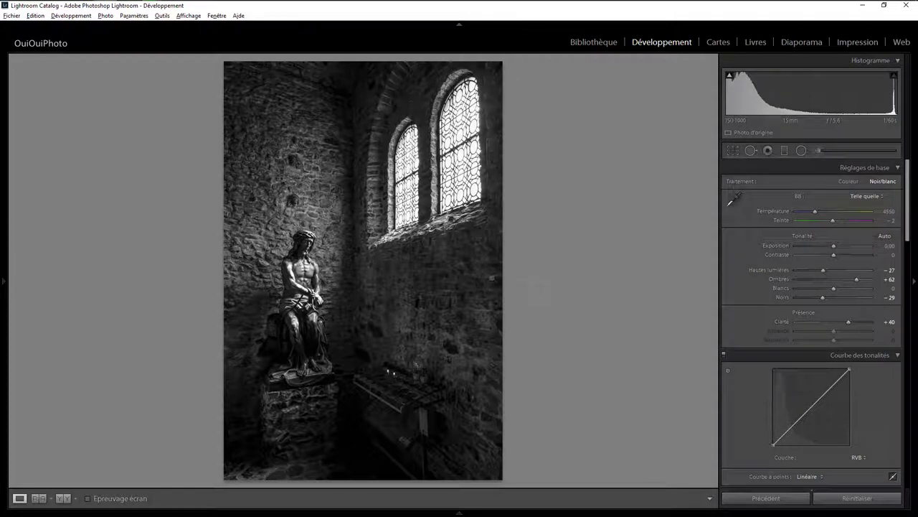
Step: Use the photo's Modifier dans menu to edit it in Adobe Photoshop CC 2017
right_click(345, 239)
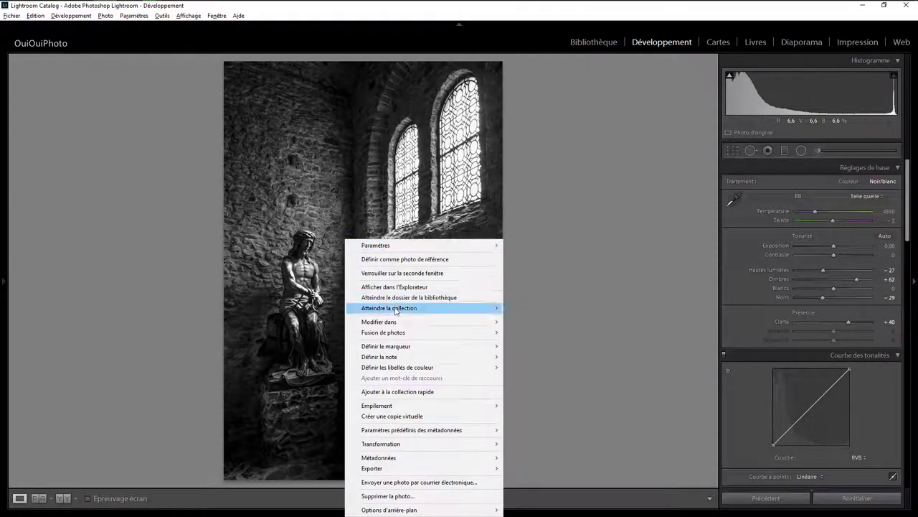
mouse_move(391, 321)
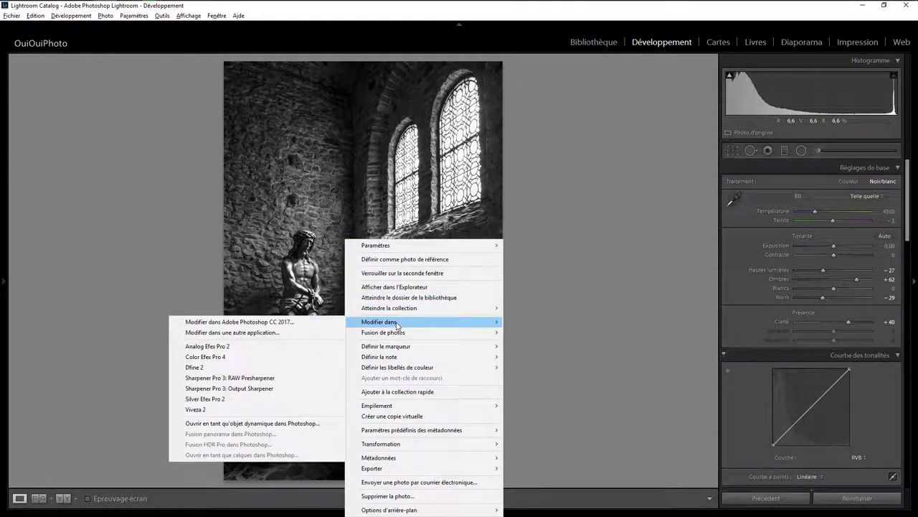
left_click(297, 322)
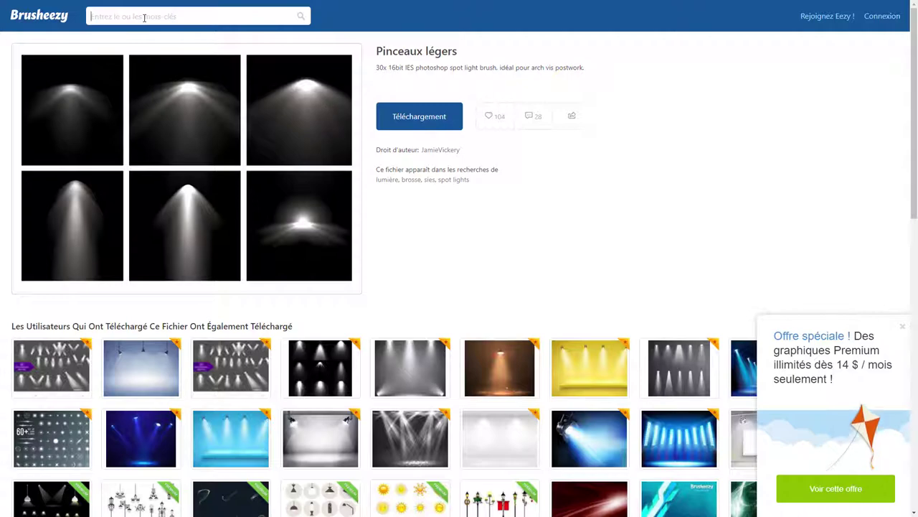
Step: Search Brusheezy for 'dust' and open the FOG 8 fog brush pack page
type("dust")
key("Return")
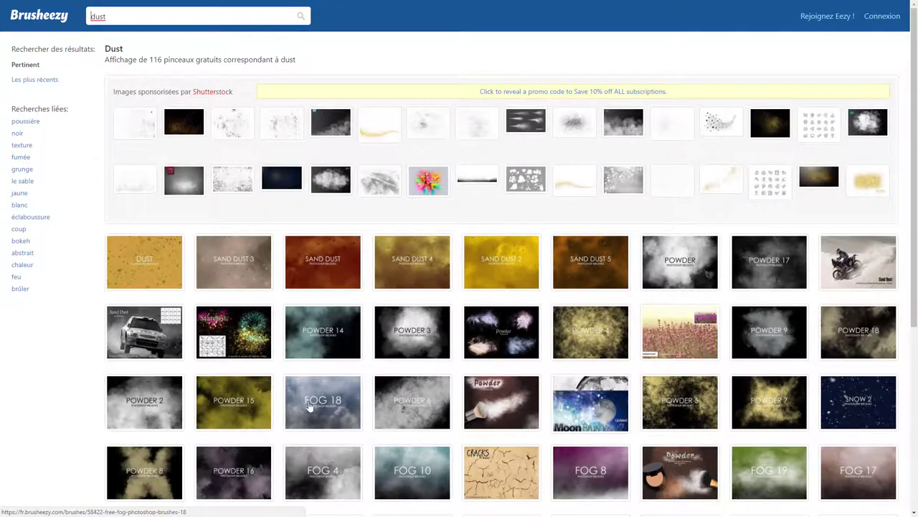
scroll(328, 387, "down", 1)
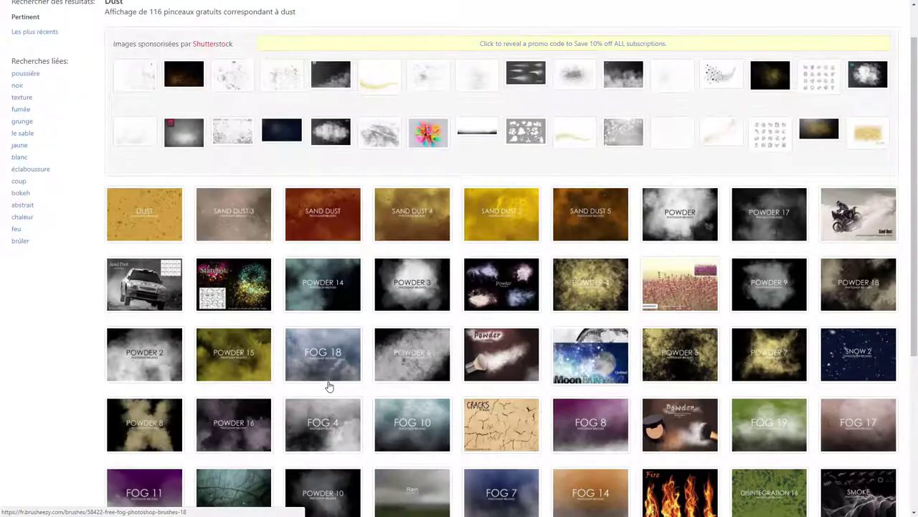
left_click(590, 423)
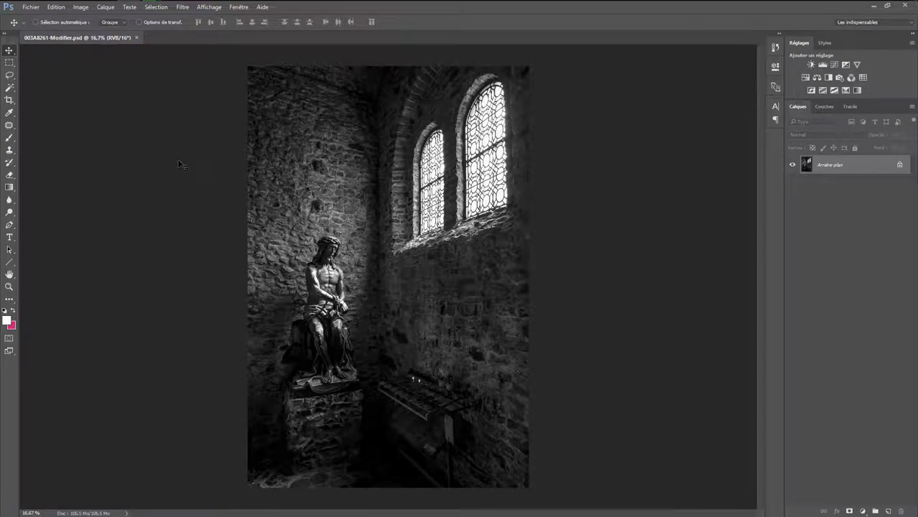
Step: Select the Brush tool and pick a loaded 2500 px fog brush preset, loading nothing new
left_click(9, 140)
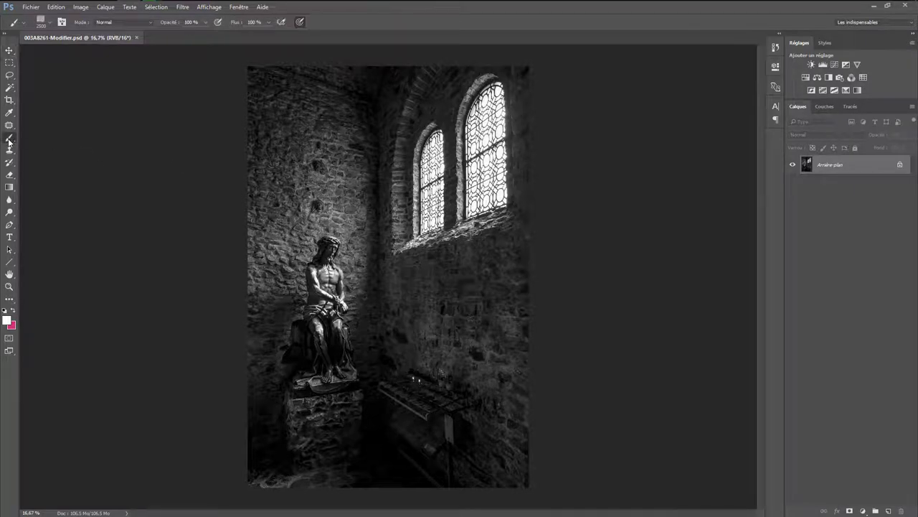
left_click(50, 25)
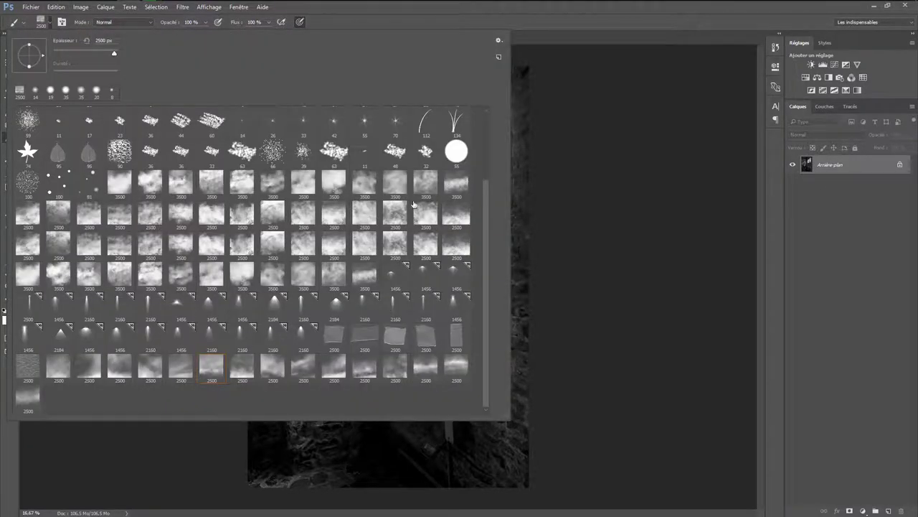
left_click(499, 41)
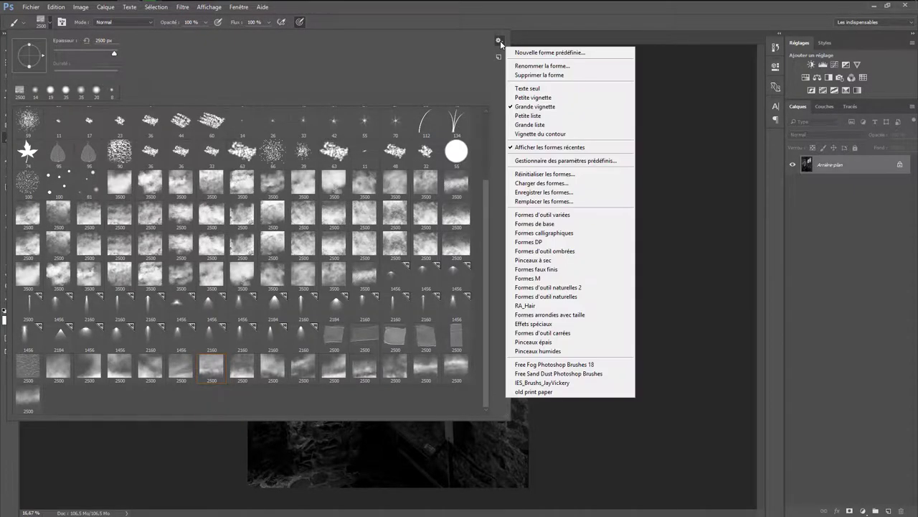
left_click(540, 183)
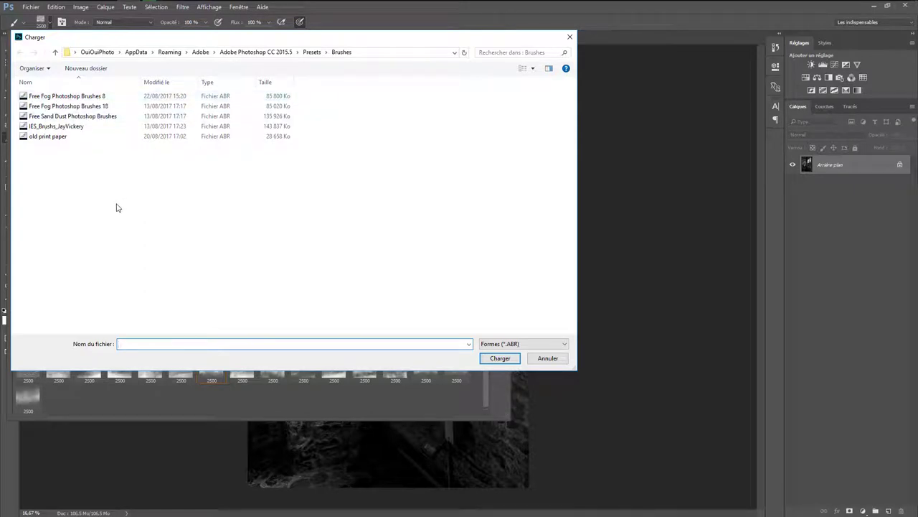
left_click(548, 358)
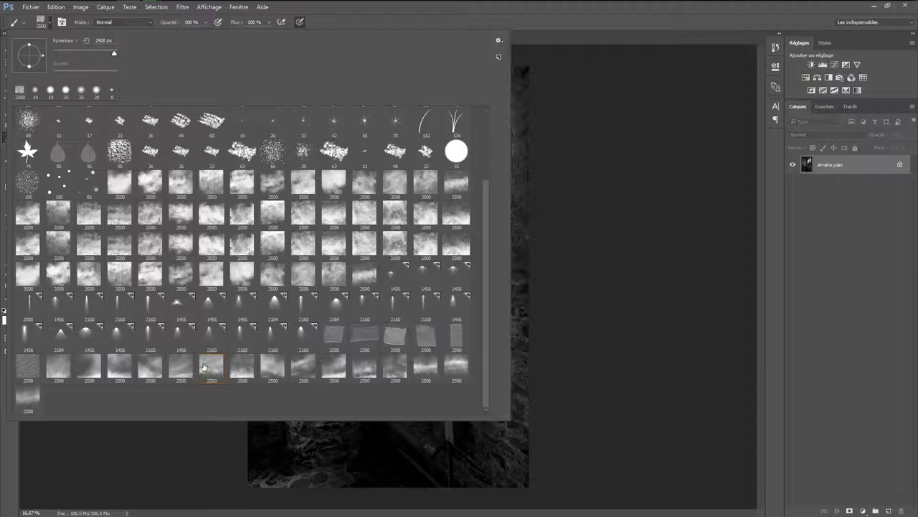
left_click(241, 371)
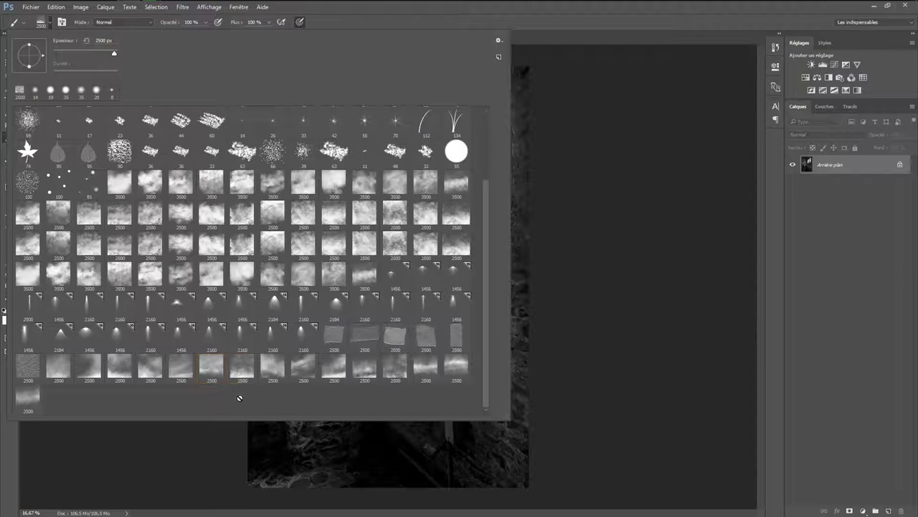
left_click(212, 371)
double_click(215, 371)
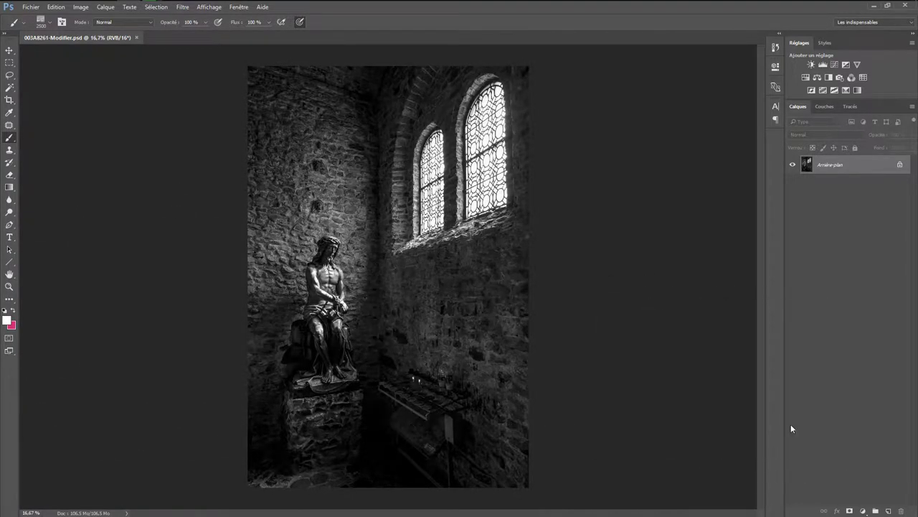
Step: Stamp a white fog dab on a new layer and scale it to cover the whole photo
left_click(889, 511)
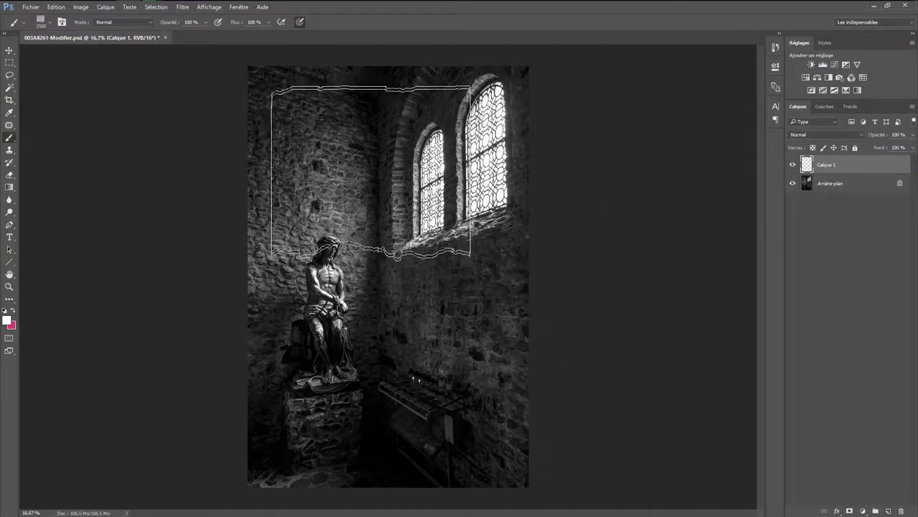
left_click(362, 274)
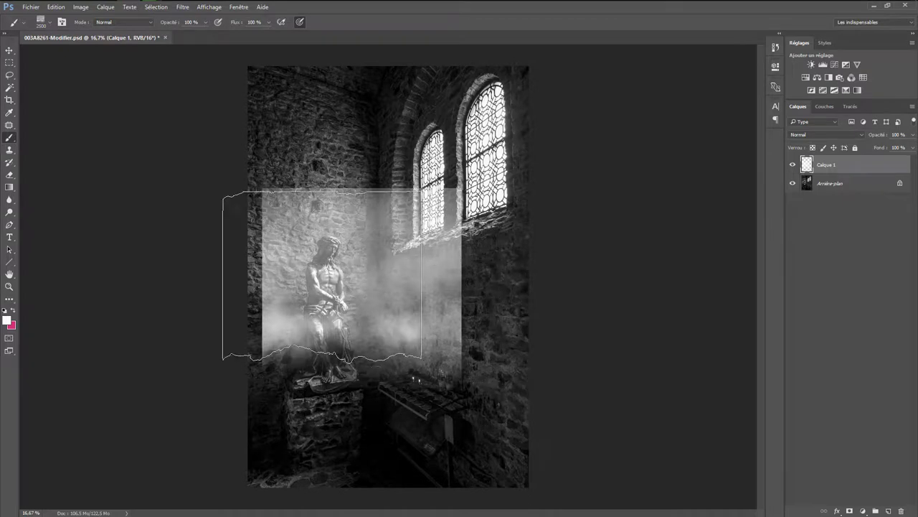
left_click(56, 7)
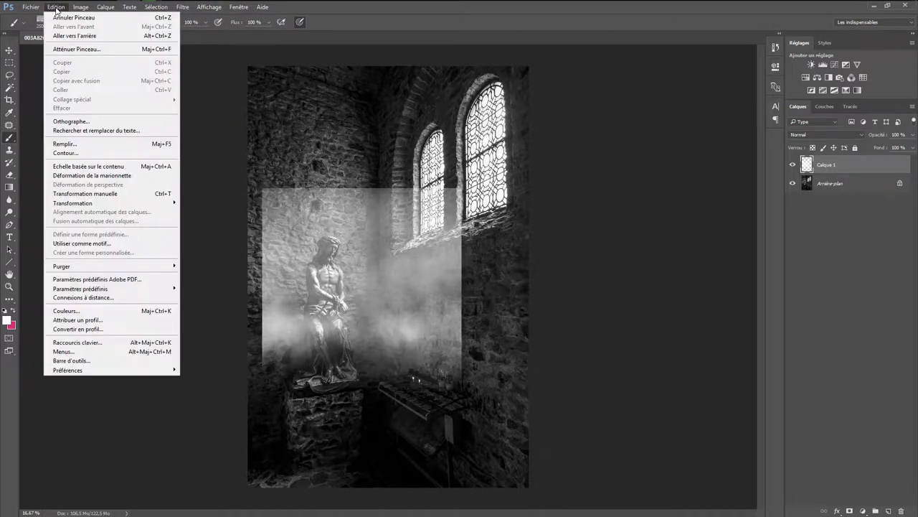
mouse_move(73, 203)
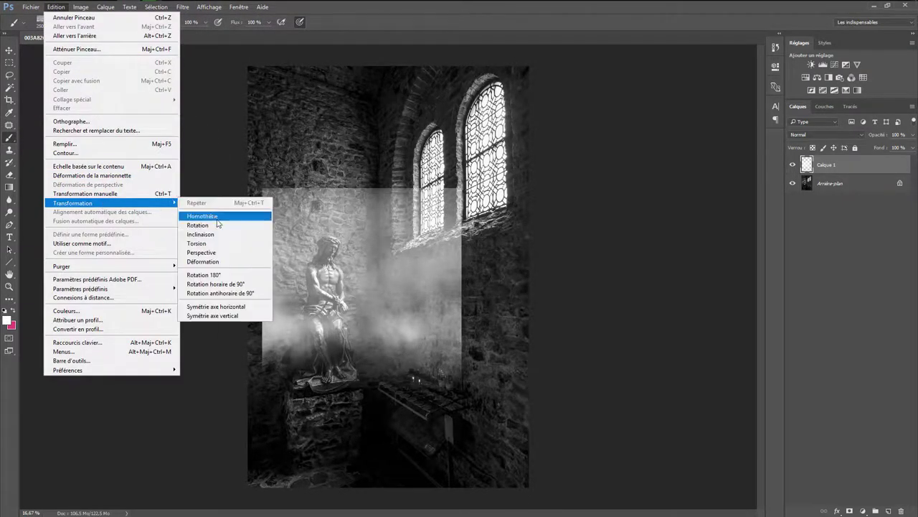
left_click(218, 218)
left_click_drag(341, 256, 326, 134)
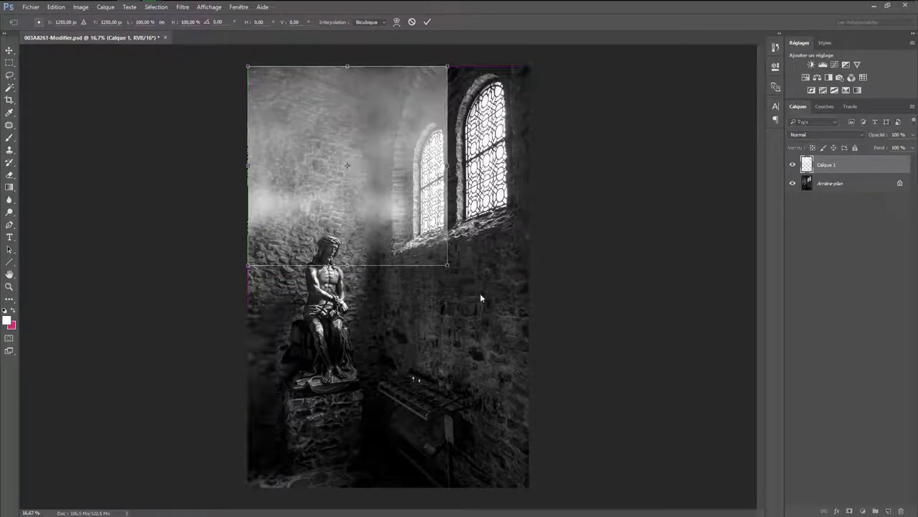
left_click_drag(447, 265, 528, 486)
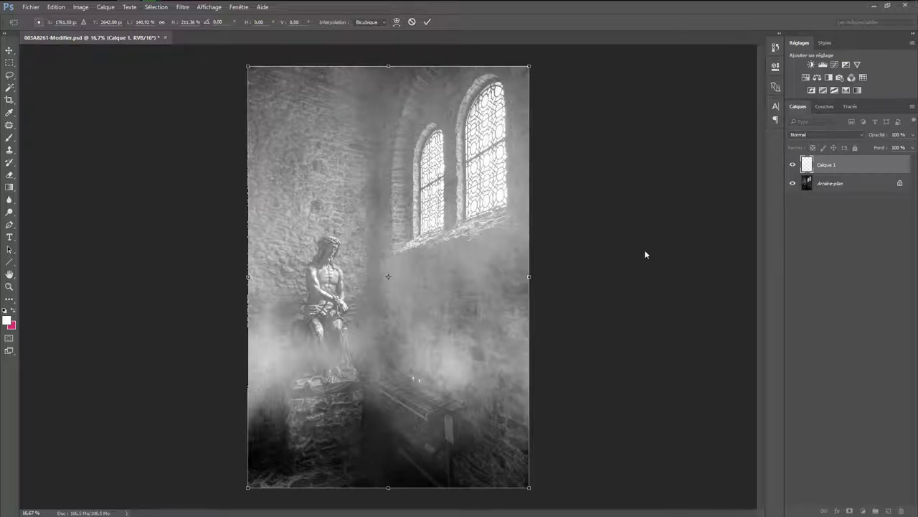
key("b")
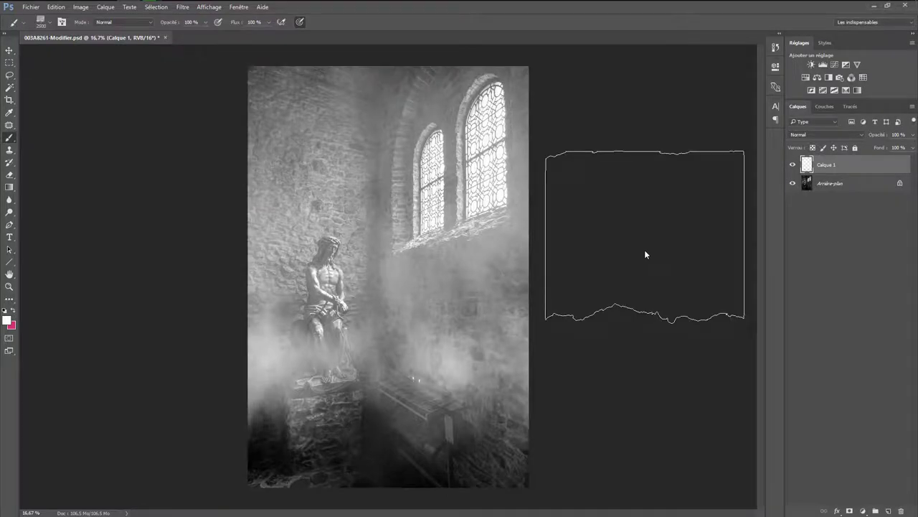
Step: Lower the Calque 1 fog layer to about 49% opacity and add an empty Calque 2 above
mouse_move(913, 137)
left_mouse_down()
mouse_move(855, 147)
mouse_move(888, 147)
left_mouse_up()
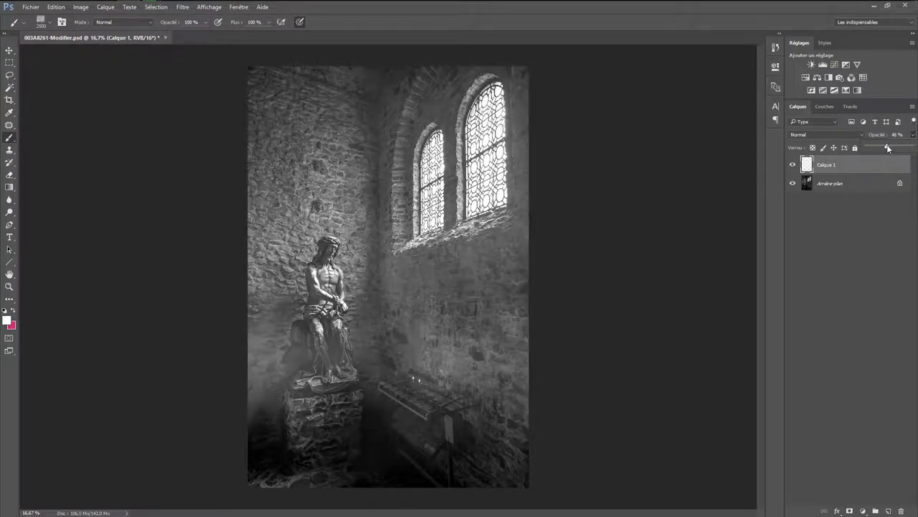
left_click_drag(889, 148, 892, 148)
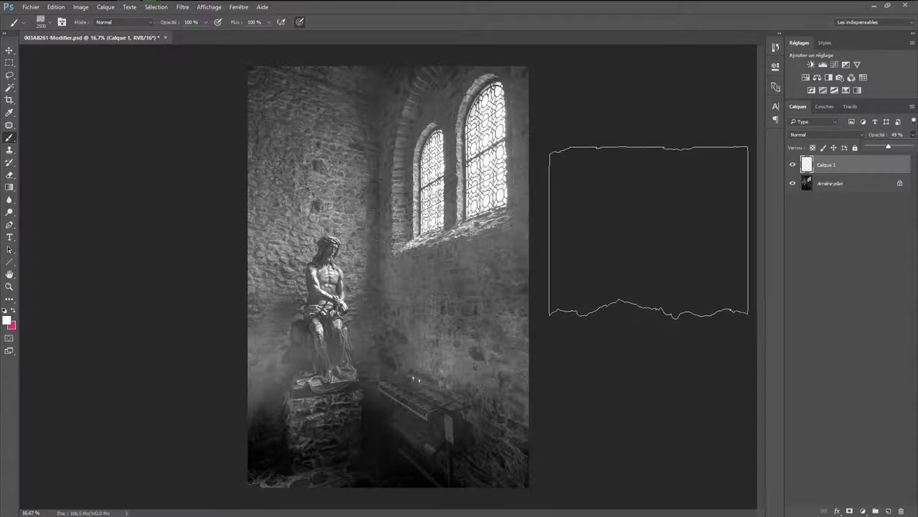
left_click(889, 511)
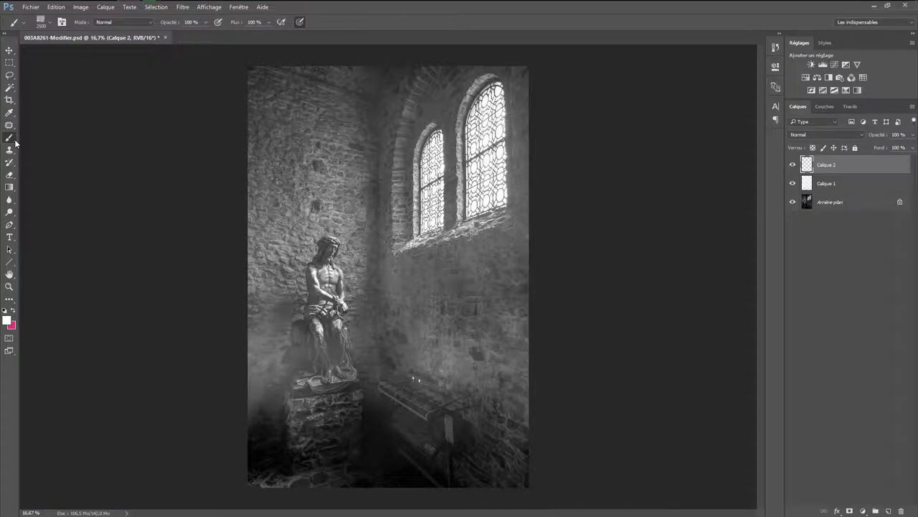
Step: Choose the 2160 px IES light-beam brush and stamp a beam on the wall below the windows
left_click(49, 25)
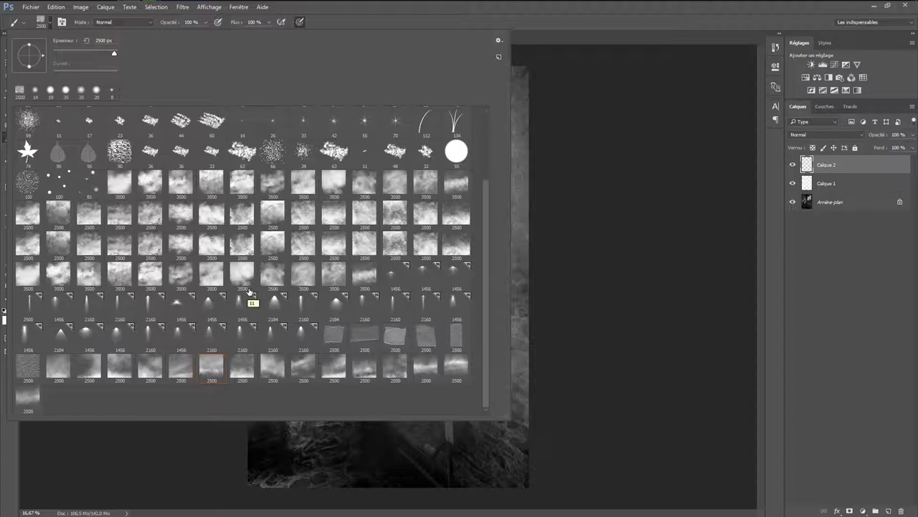
left_click(91, 311)
key("Return")
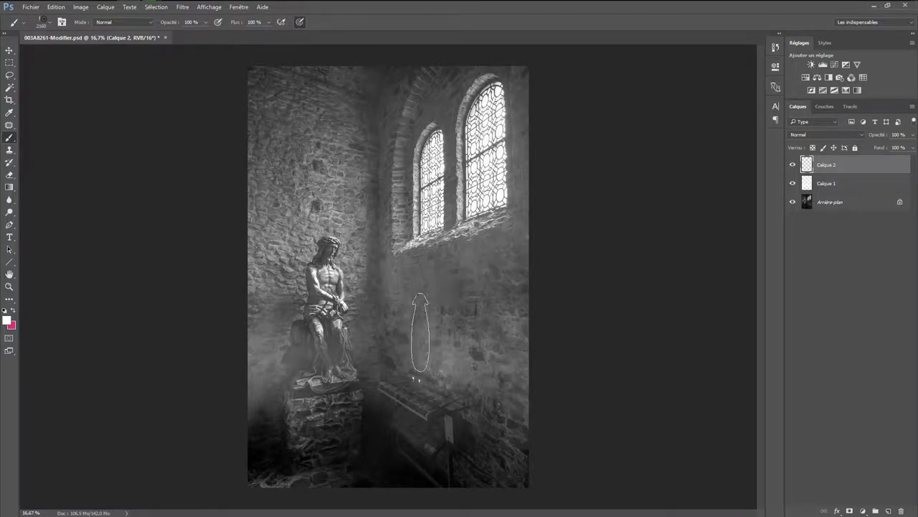
left_click(432, 323)
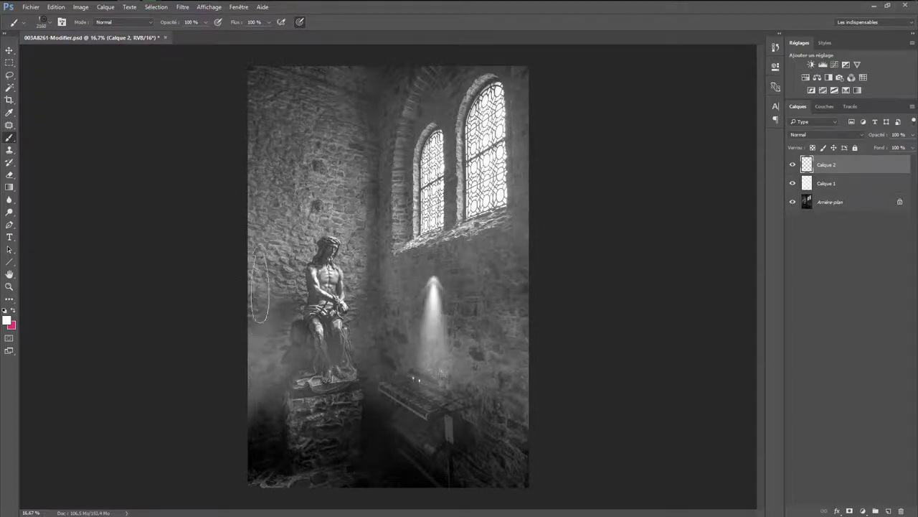
left_click(56, 7)
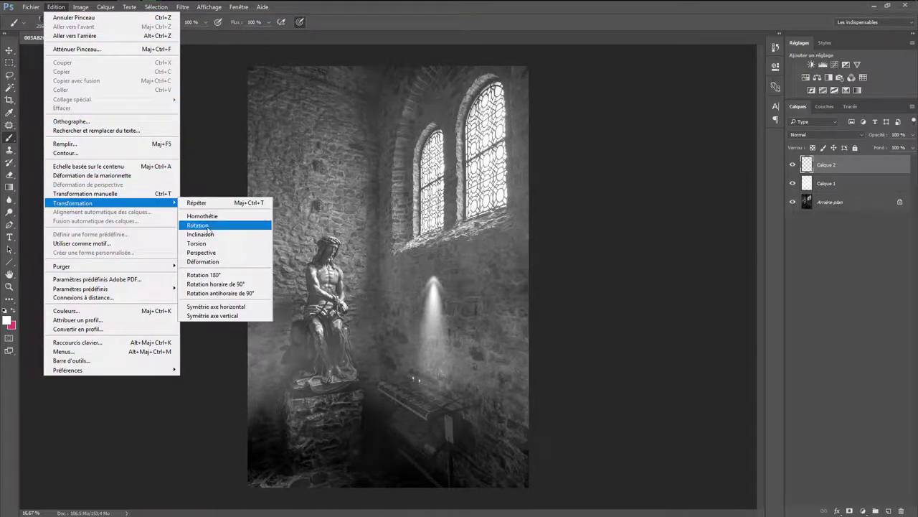
Step: Stretch the light beam up to the window and rotate it into a diagonal
left_click(210, 217)
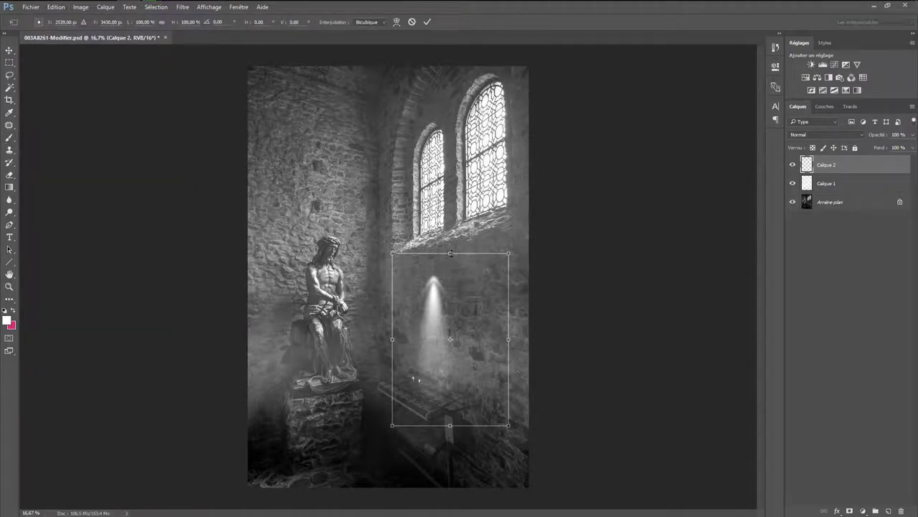
left_click_drag(450, 253, 451, 146)
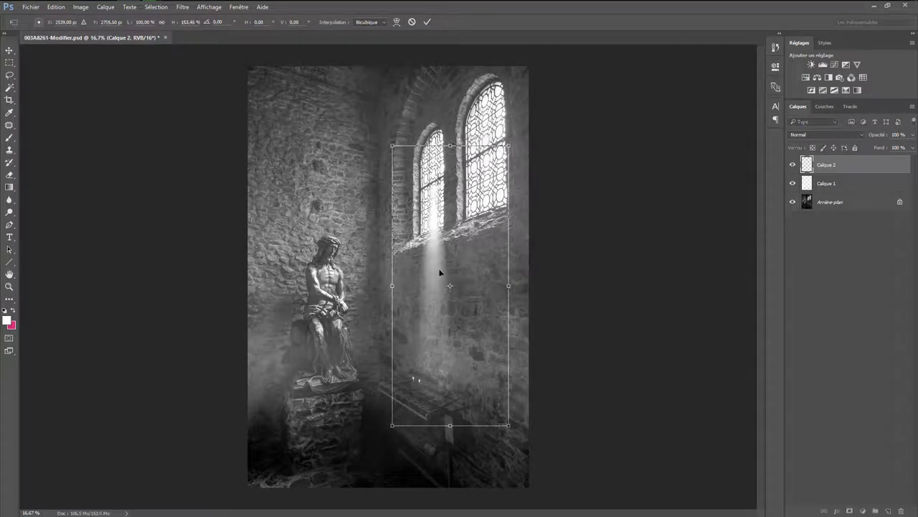
left_click(56, 7)
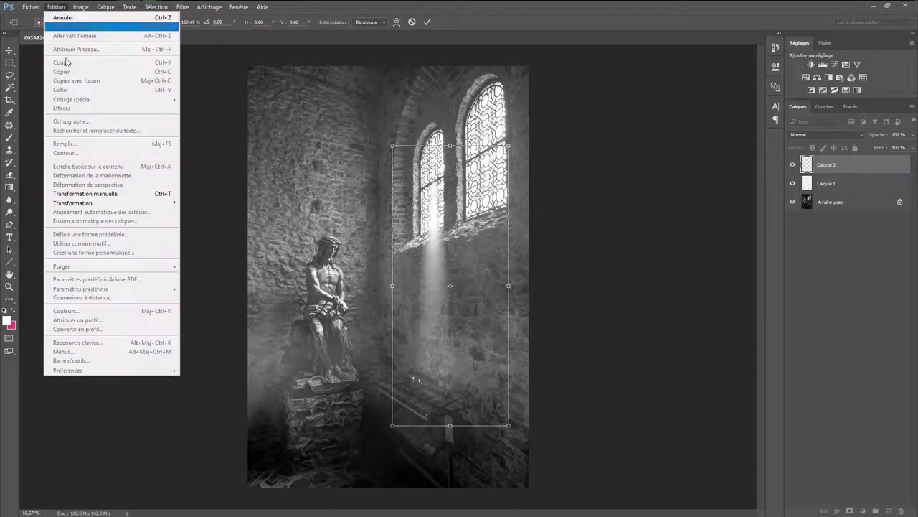
mouse_move(72, 203)
left_click(219, 267)
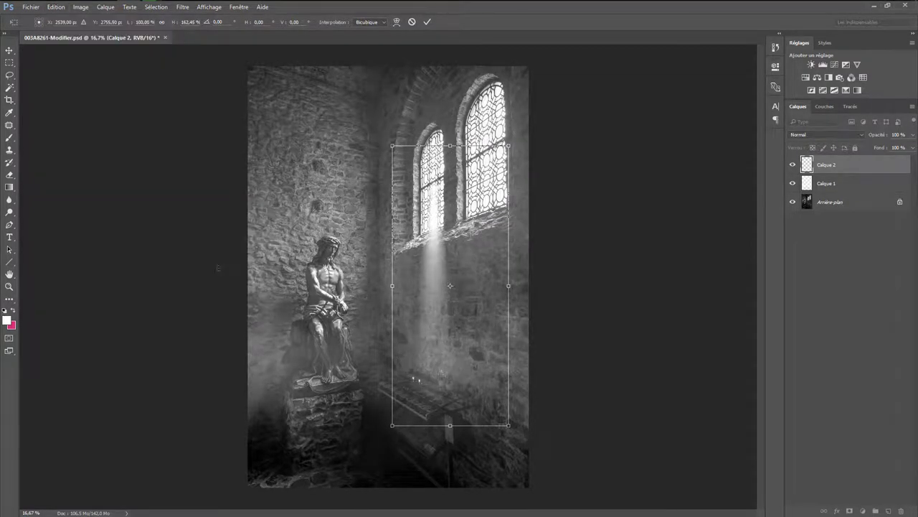
left_click_drag(393, 438, 324, 318)
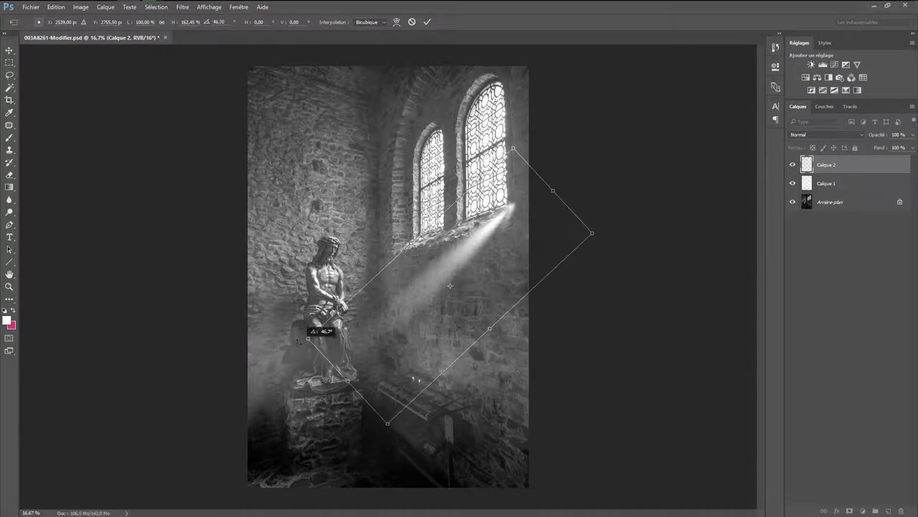
left_click_drag(427, 274, 397, 244)
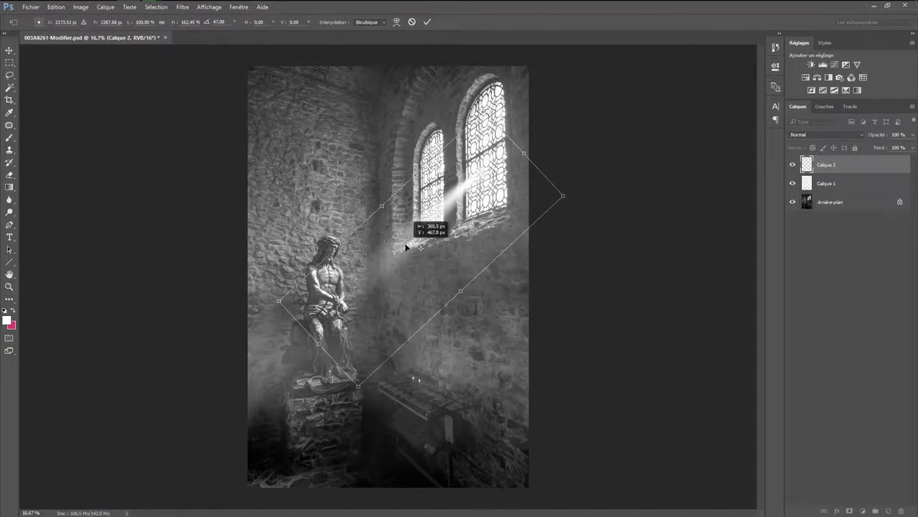
Step: Refine the beam to about 54.5° running from window to statue, and commit the transform
left_click_drag(277, 307, 266, 257)
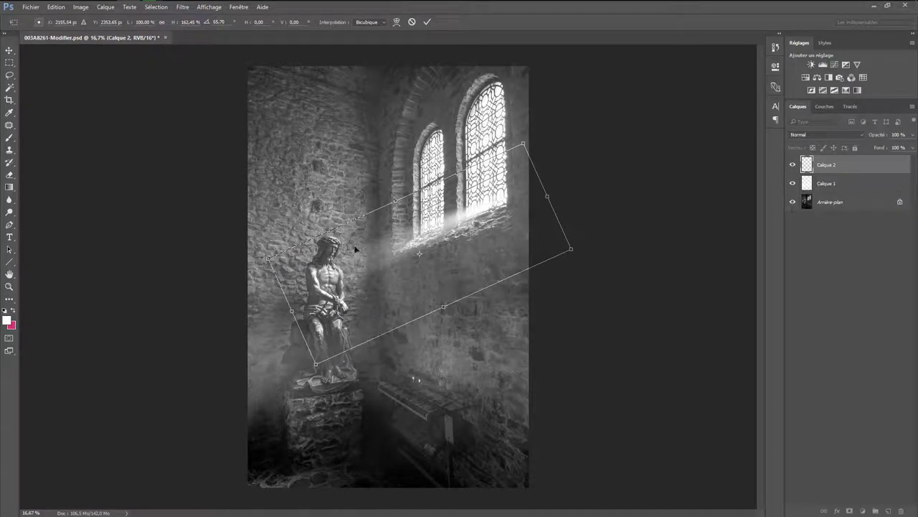
left_click_drag(267, 257, 262, 260)
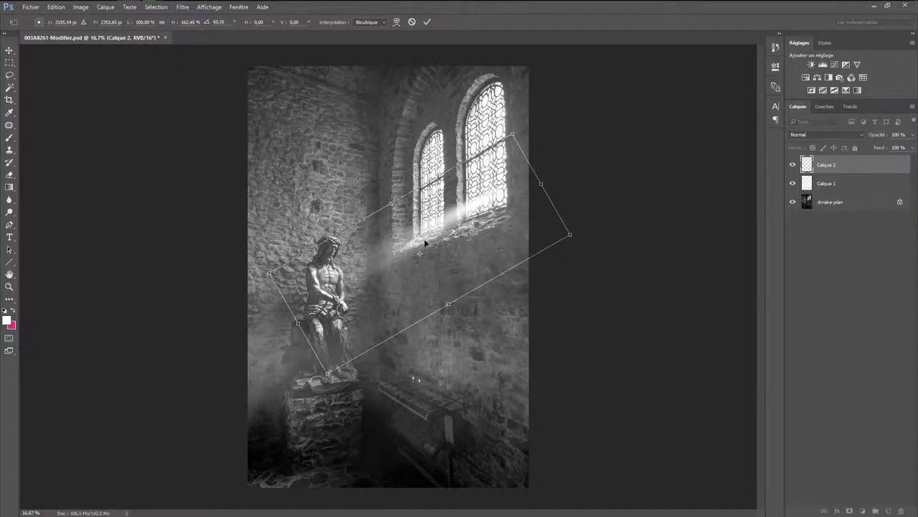
left_click_drag(440, 222, 445, 210)
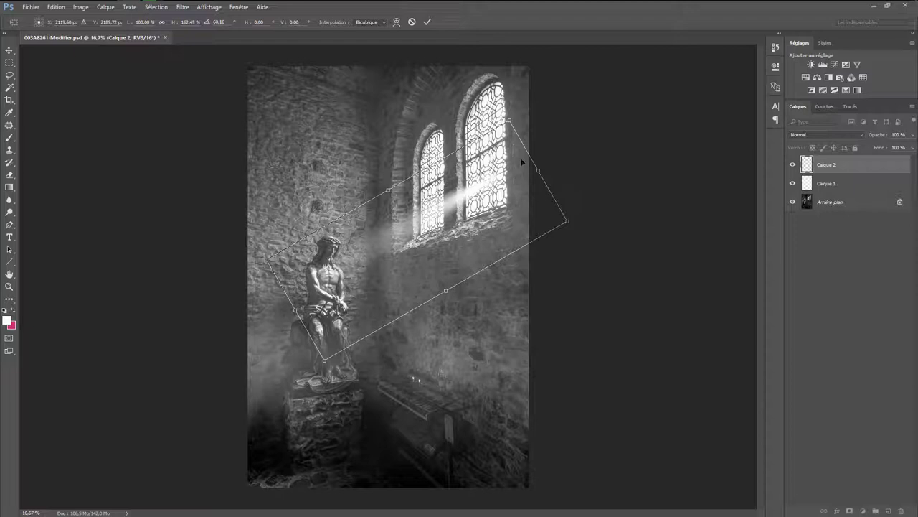
left_click_drag(453, 196, 452, 185)
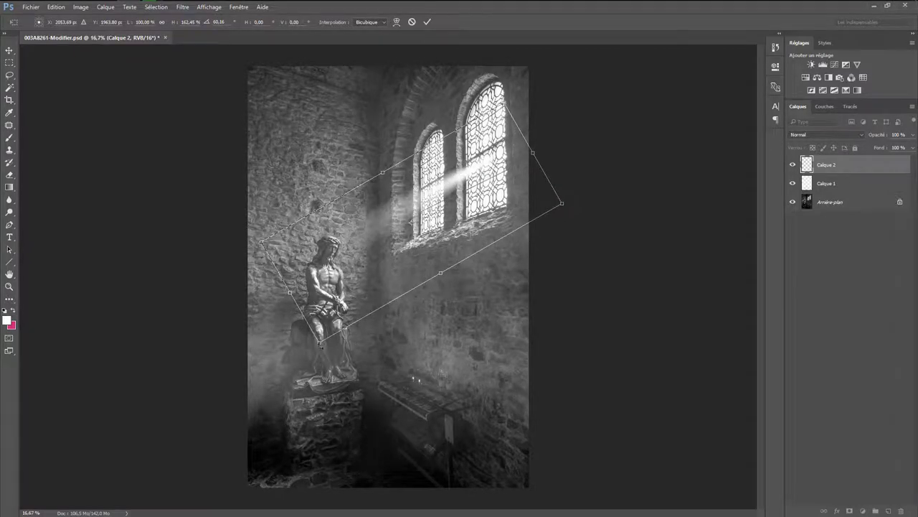
left_click_drag(321, 346, 330, 353)
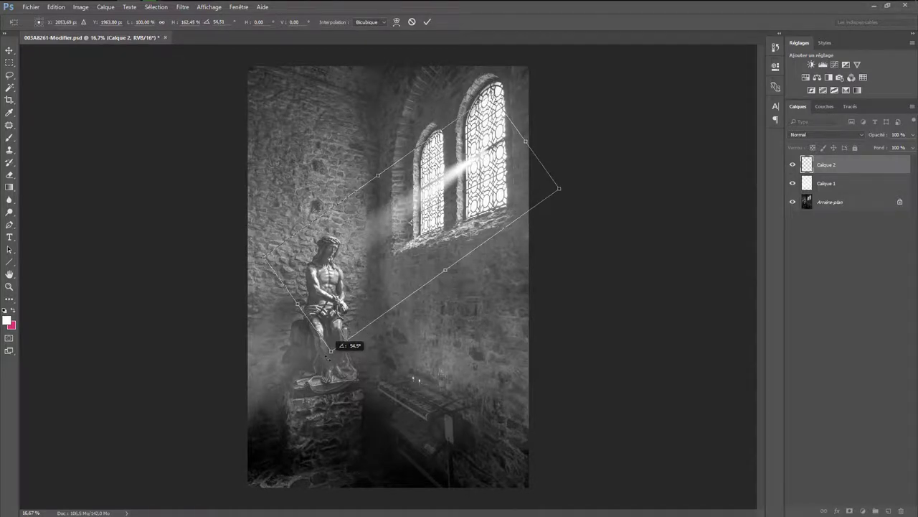
left_click_drag(396, 212, 399, 221)
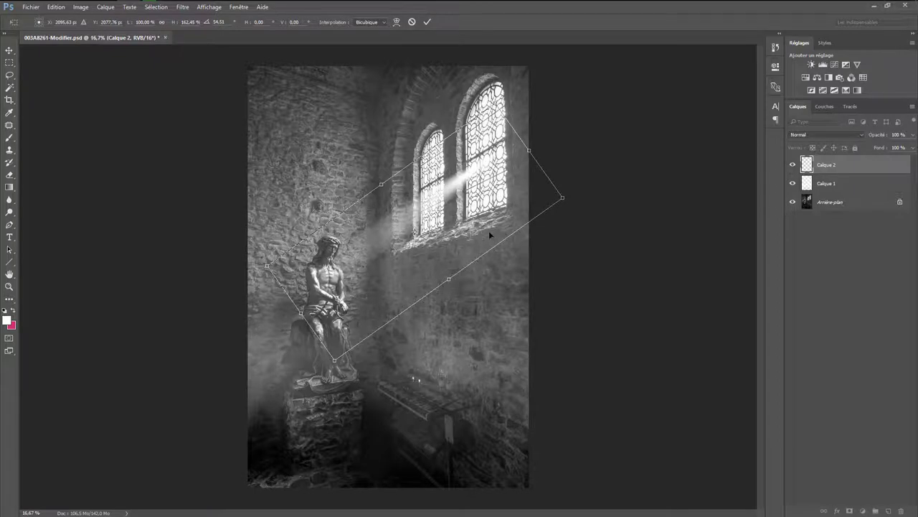
key("Return")
key("b")
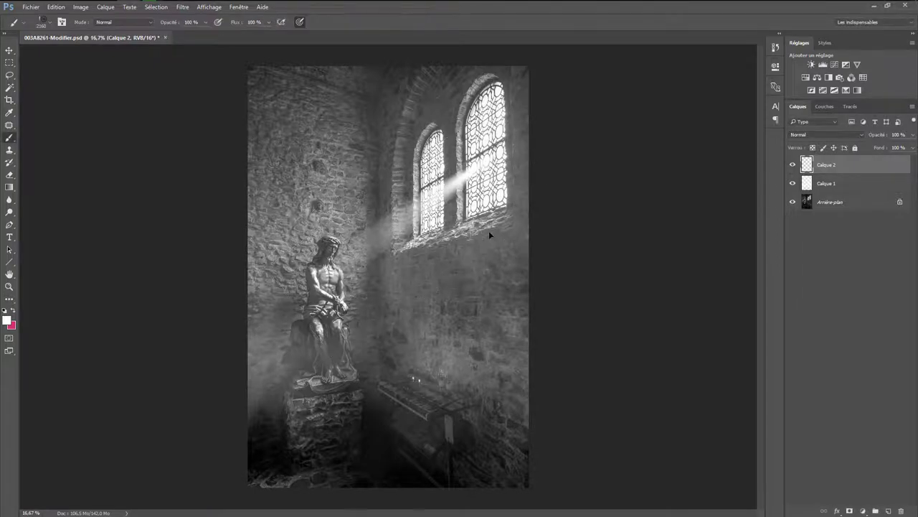
Step: Fade the beam and fog layers to about 48% opacity, then close and save the document
left_click(912, 147)
left_click_drag(910, 150, 889, 150)
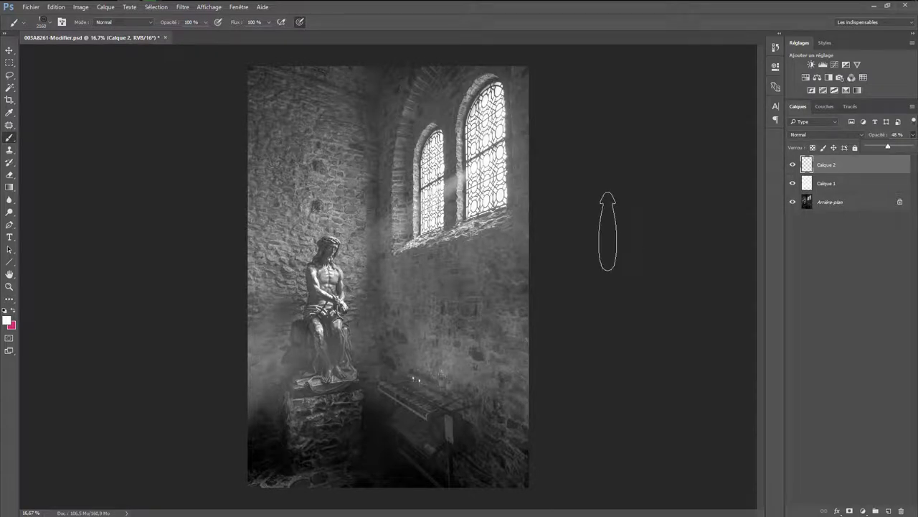
left_click(843, 187)
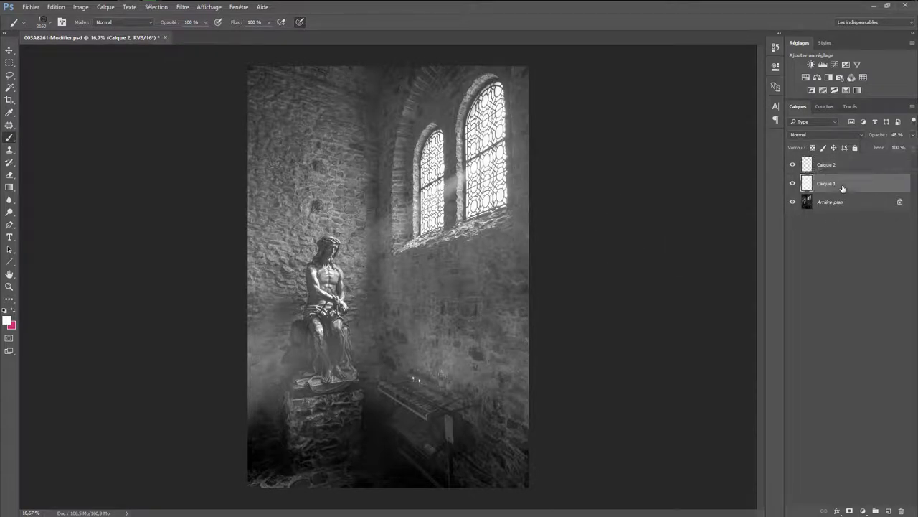
left_click(912, 134)
left_click_drag(890, 148, 889, 148)
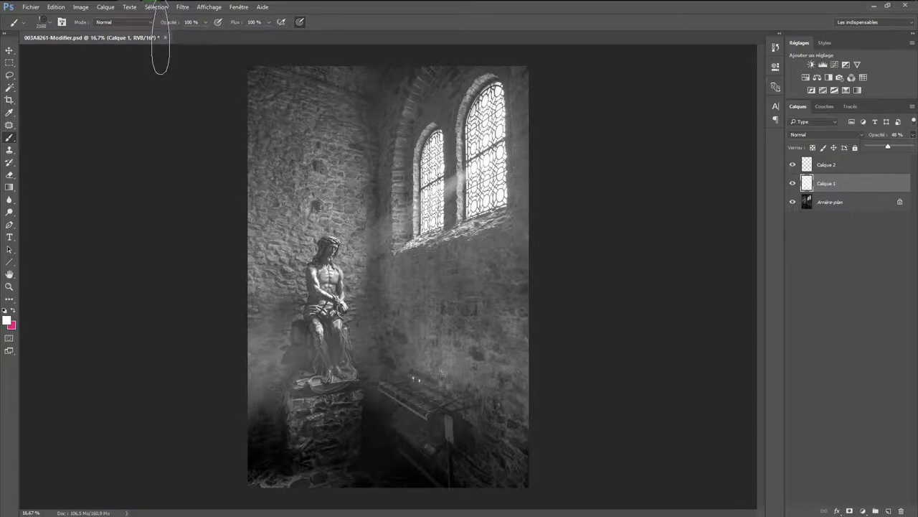
left_click(166, 38)
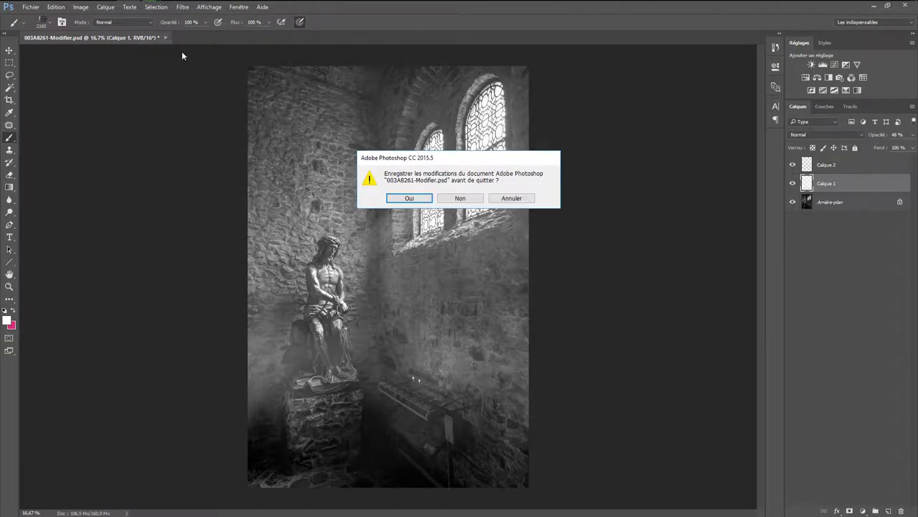
left_click(407, 199)
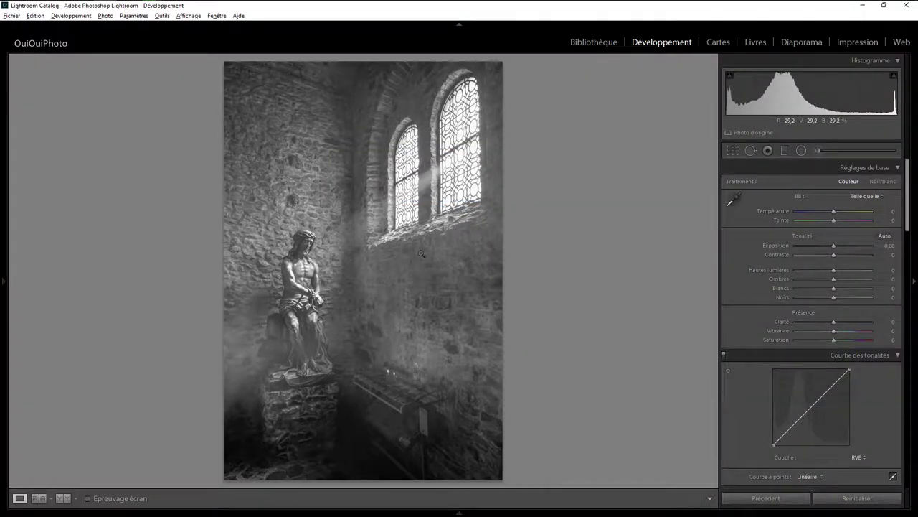
Step: In Effets, set the post-crop vignette (Vignetage après recadrage) to Gain -25 and Milieu 27
left_click_drag(909, 228, 912, 376)
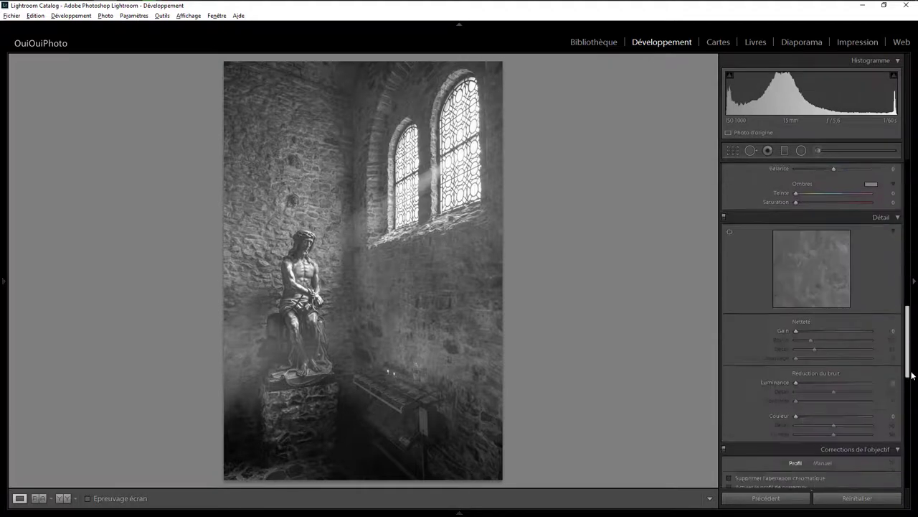
scroll(856, 414, "down", 3)
scroll(856, 414, "down", 3)
scroll(856, 414, "down", 3)
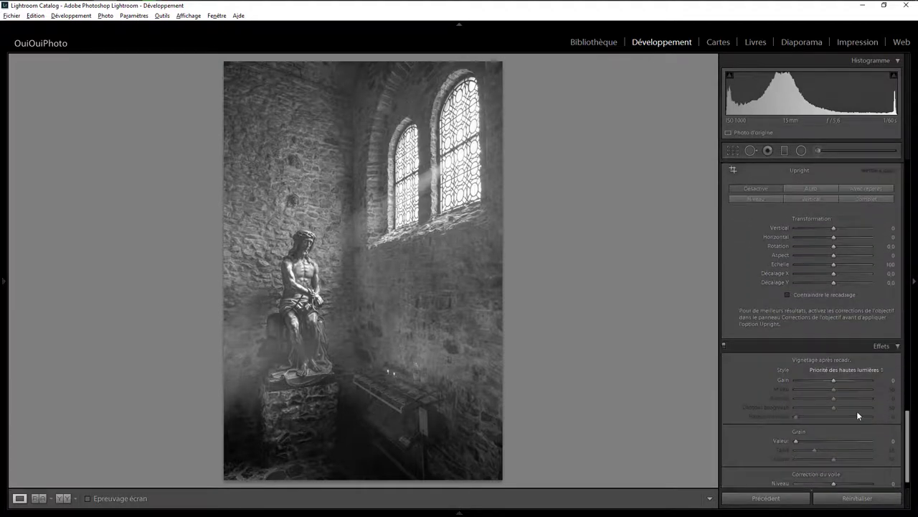
left_click_drag(832, 380, 822, 381)
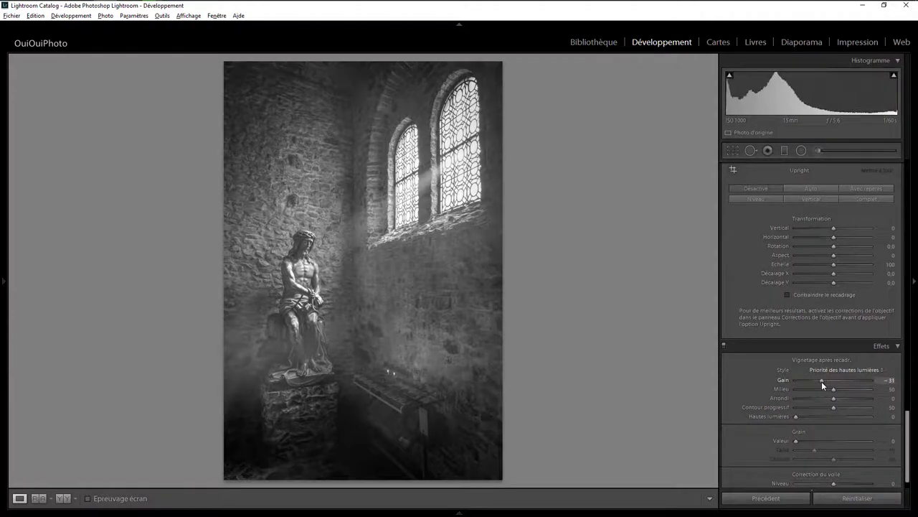
mouse_move(822, 381)
left_mouse_down()
mouse_move(821, 389)
mouse_move(790, 387)
mouse_move(817, 389)
left_mouse_up()
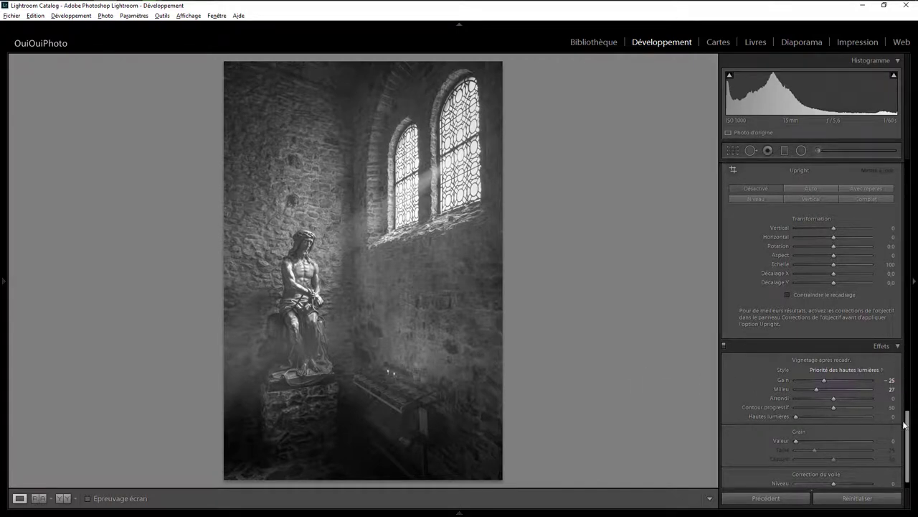
left_click_drag(908, 422, 908, 197)
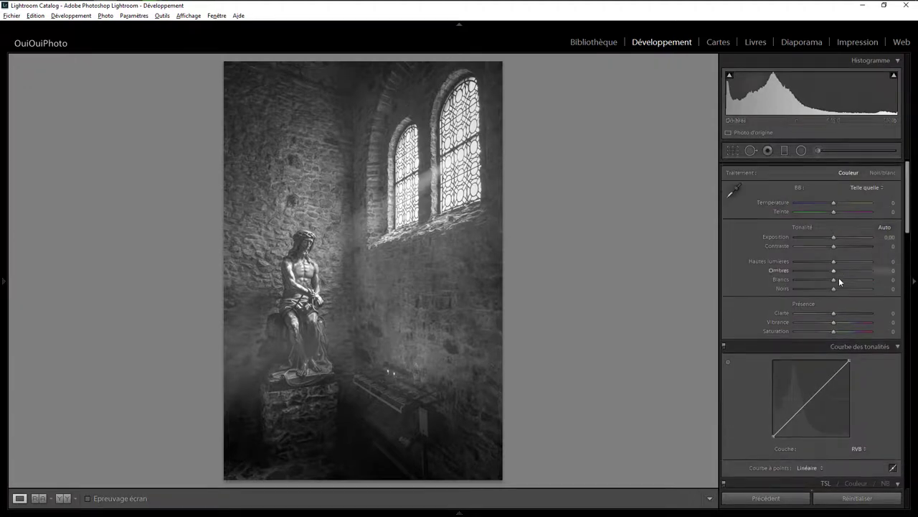
Step: Set Noirs to -25, trying Hautes lumières but leaving it at 0
left_click_drag(833, 291, 824, 288)
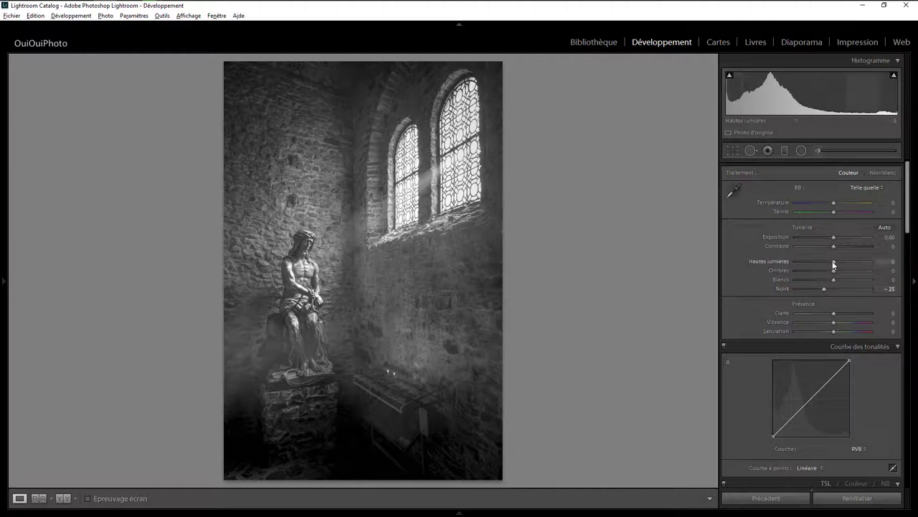
mouse_move(835, 261)
left_mouse_down()
mouse_move(812, 263)
mouse_move(849, 266)
mouse_move(818, 263)
mouse_move(834, 263)
left_mouse_up()
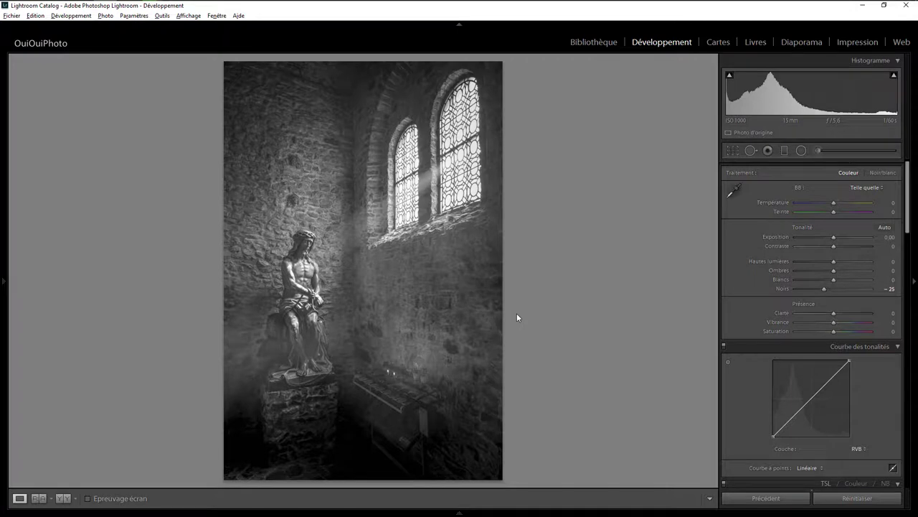
Step: Show the filmstrip and compare the black-and-white copy and colour original, returning to 003A8261-Modifier.psd
left_click(458, 512)
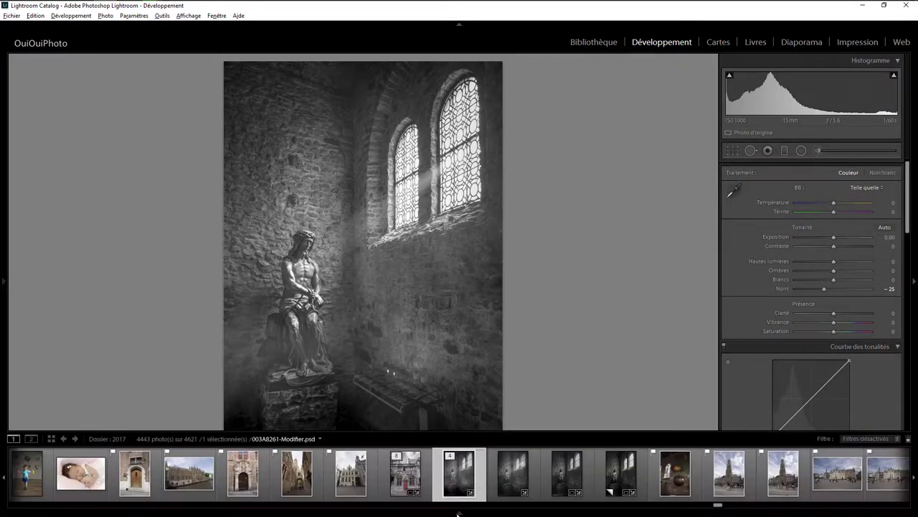
left_click(617, 475)
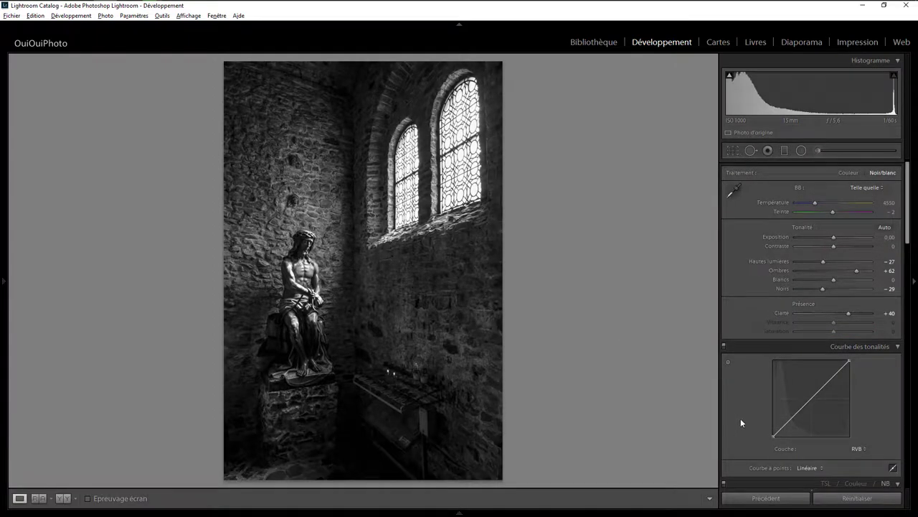
left_click(859, 498)
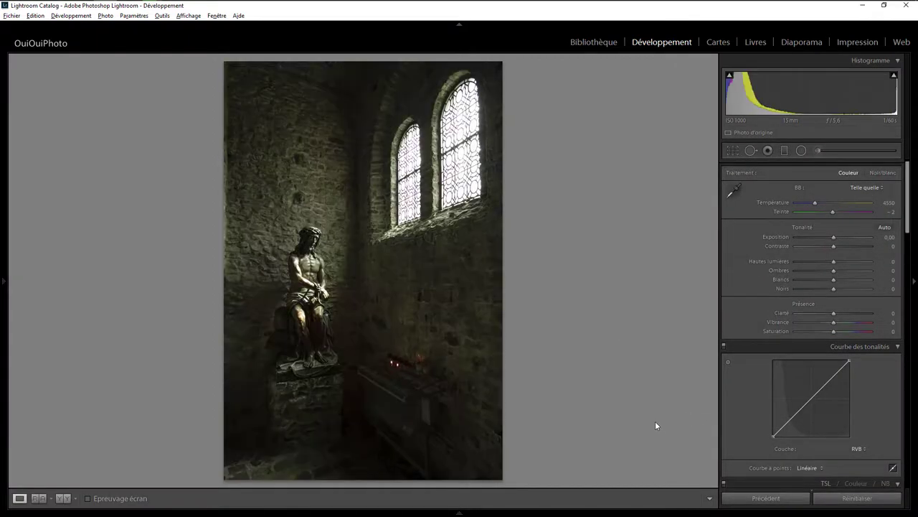
mouse_move(459, 511)
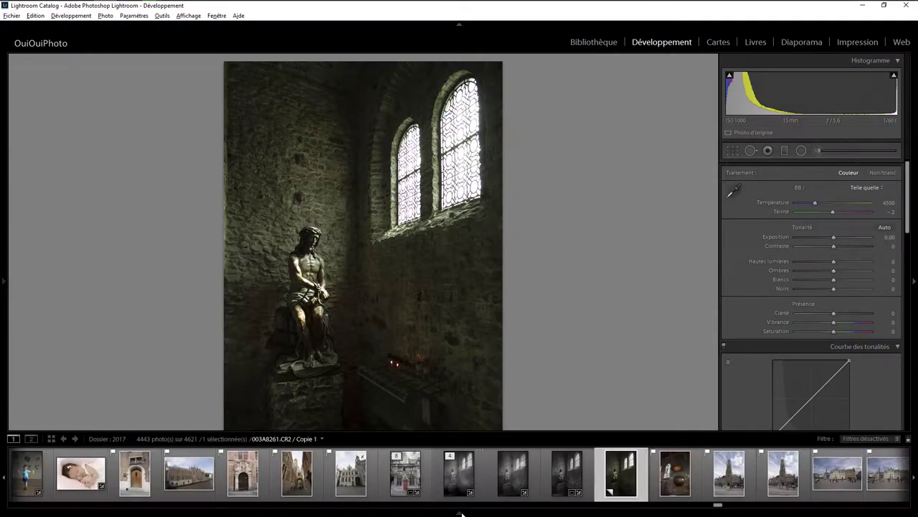
left_click(461, 475)
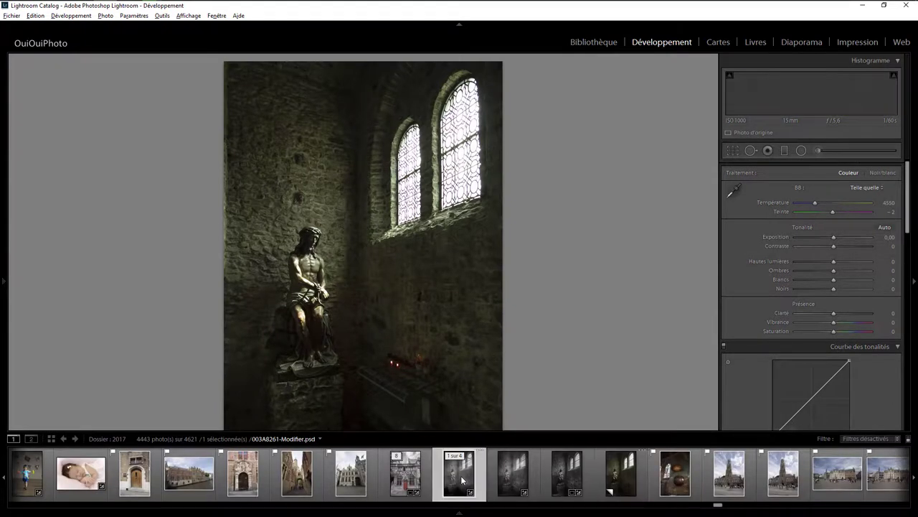